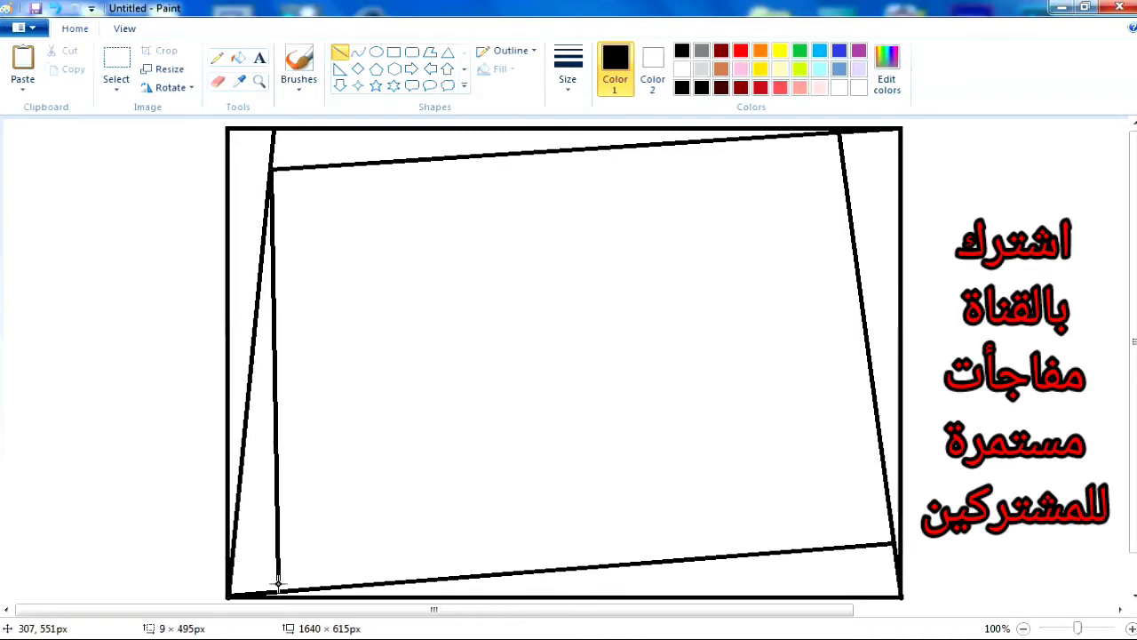
# - Complete the second twisted ring inside the rectangle with black straight lines along its upper, right and lower sides
pyautogui.moveTo(838, 133); pyautogui.dragTo(273, 224)
pyautogui.moveTo(894, 546); pyautogui.dragTo(782, 145)
pyautogui.moveTo(286, 588)
pyautogui.mouseDown()
pyautogui.moveTo(729, 495)
pyautogui.moveTo(876, 477)
pyautogui.moveTo(874, 486)
pyautogui.mouseUp()
# - Draw the third twisted ring as four black lines, each running from a corner of the second ring to its neighbouring side
pyautogui.moveTo(273, 224); pyautogui.dragTo(351, 573)
pyautogui.moveTo(782, 147); pyautogui.dragTo(286, 283)
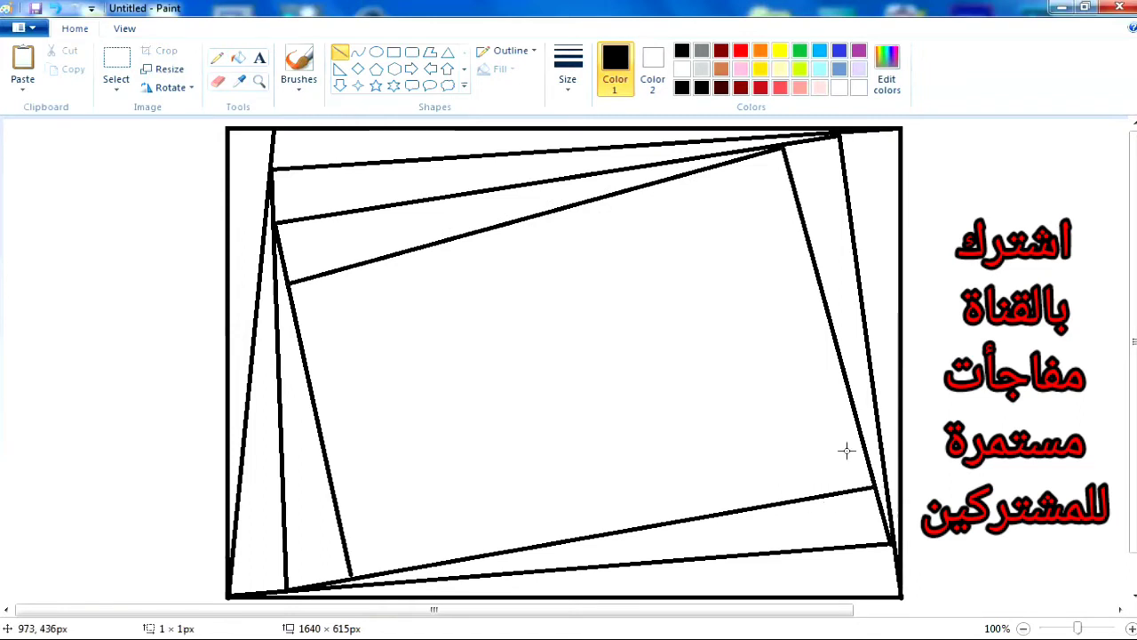
pyautogui.moveTo(873, 487); pyautogui.dragTo(724, 163)
pyautogui.moveTo(352, 579)
pyautogui.mouseDown()
pyautogui.moveTo(869, 419)
pyautogui.moveTo(846, 432)
pyautogui.mouseUp()
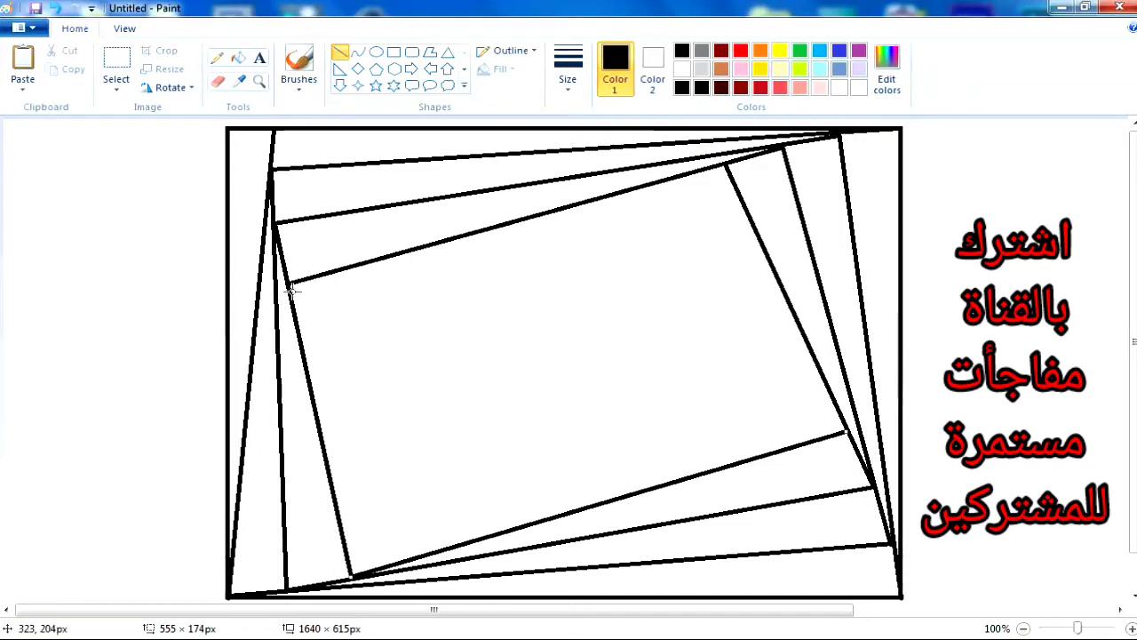
# - Draw the fourth twisted ring of four straight lines, starting each from a corner of the third ring
pyautogui.moveTo(290, 289); pyautogui.dragTo(417, 554)
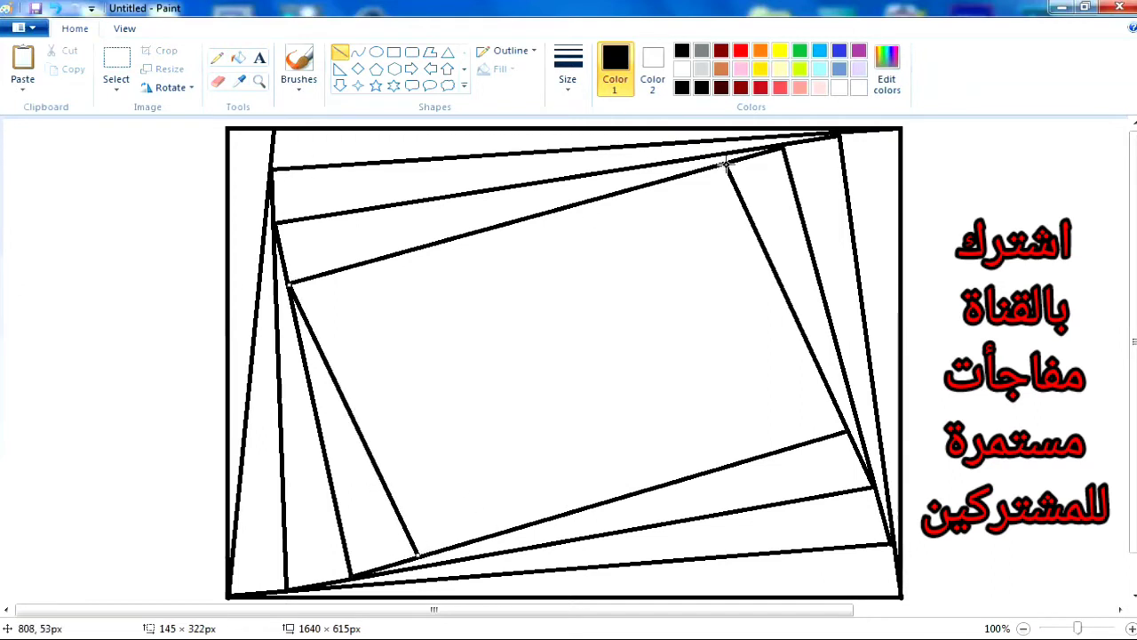
pyautogui.moveTo(726, 162); pyautogui.dragTo(318, 341)
pyautogui.moveTo(845, 432)
pyautogui.mouseDown()
pyautogui.moveTo(724, 219)
pyautogui.moveTo(660, 195)
pyautogui.mouseUp()
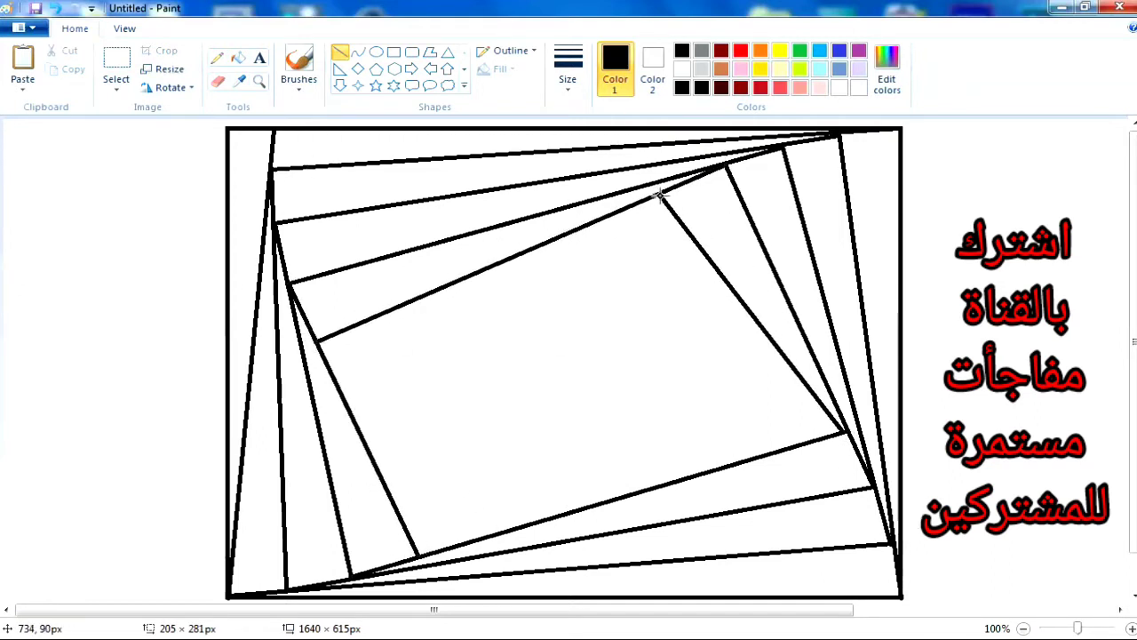
pyautogui.moveTo(417, 554); pyautogui.dragTo(804, 384)
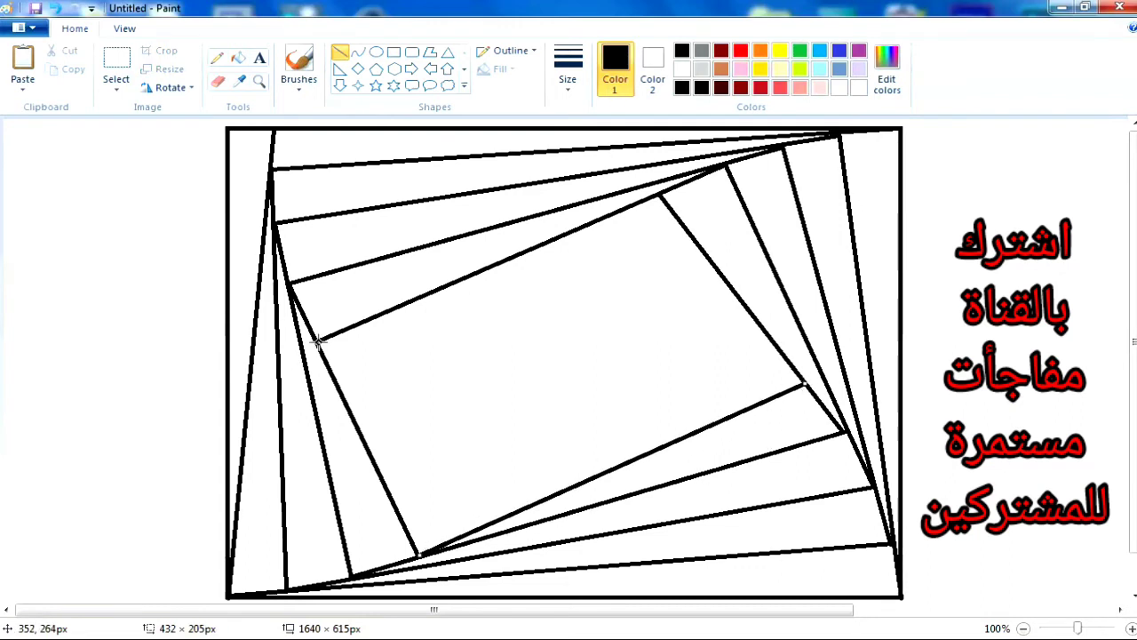
# - Draw the fifth ring of four lines inside the fourth, rotated further, with its lower line ending on the new right side
pyautogui.moveTo(317, 340); pyautogui.dragTo(477, 526)
pyautogui.moveTo(666, 195); pyautogui.dragTo(361, 387)
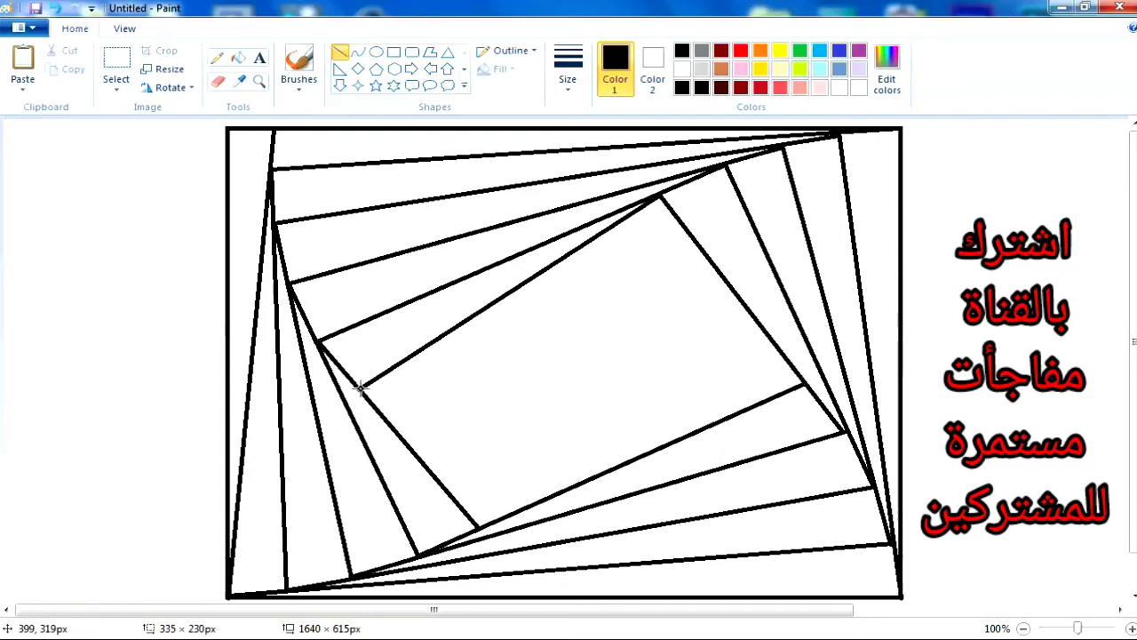
pyautogui.moveTo(802, 384); pyautogui.dragTo(612, 229)
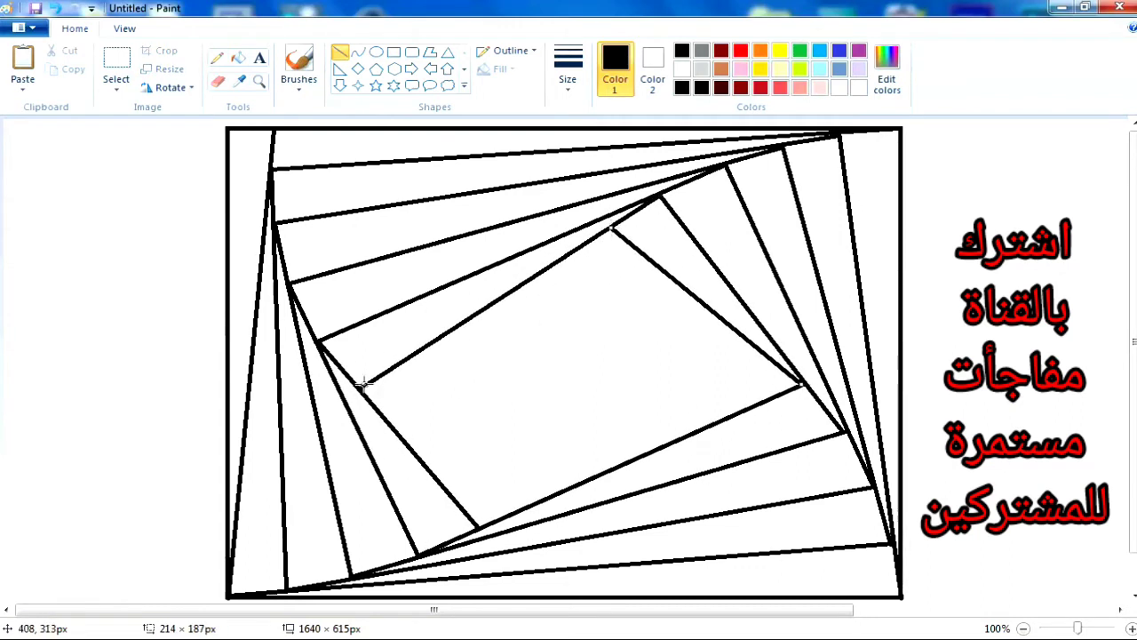
pyautogui.moveTo(362, 385)
pyautogui.mouseDown()
pyautogui.moveTo(569, 332)
pyautogui.moveTo(558, 332)
pyautogui.mouseUp()
pyautogui.moveTo(362, 386); pyautogui.dragTo(647, 254)
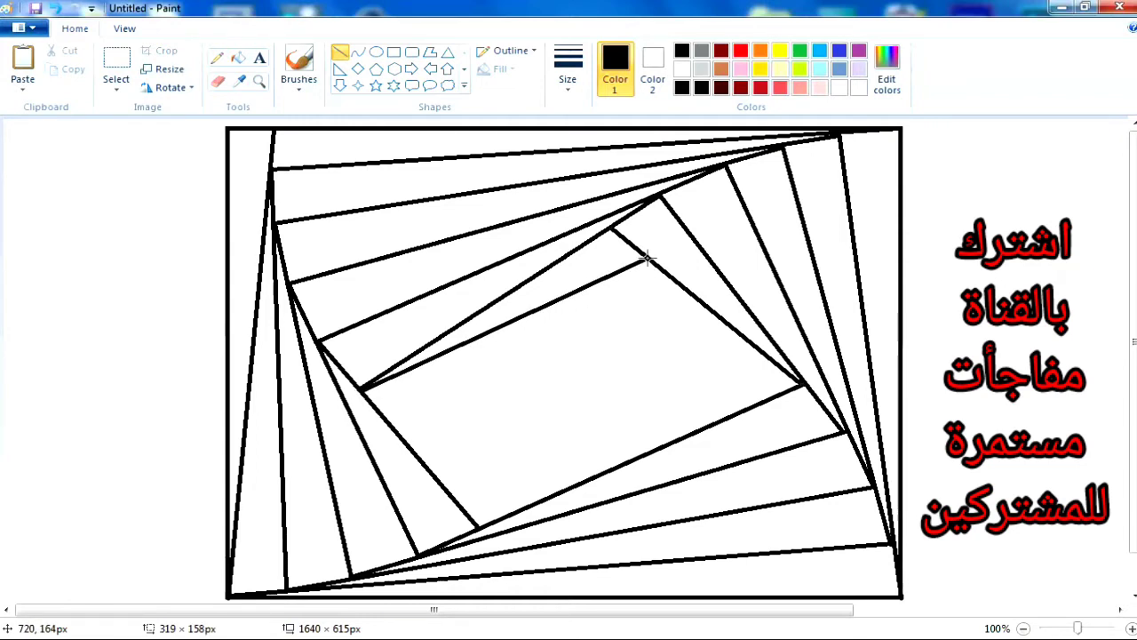
pyautogui.moveTo(478, 527); pyautogui.dragTo(747, 342)
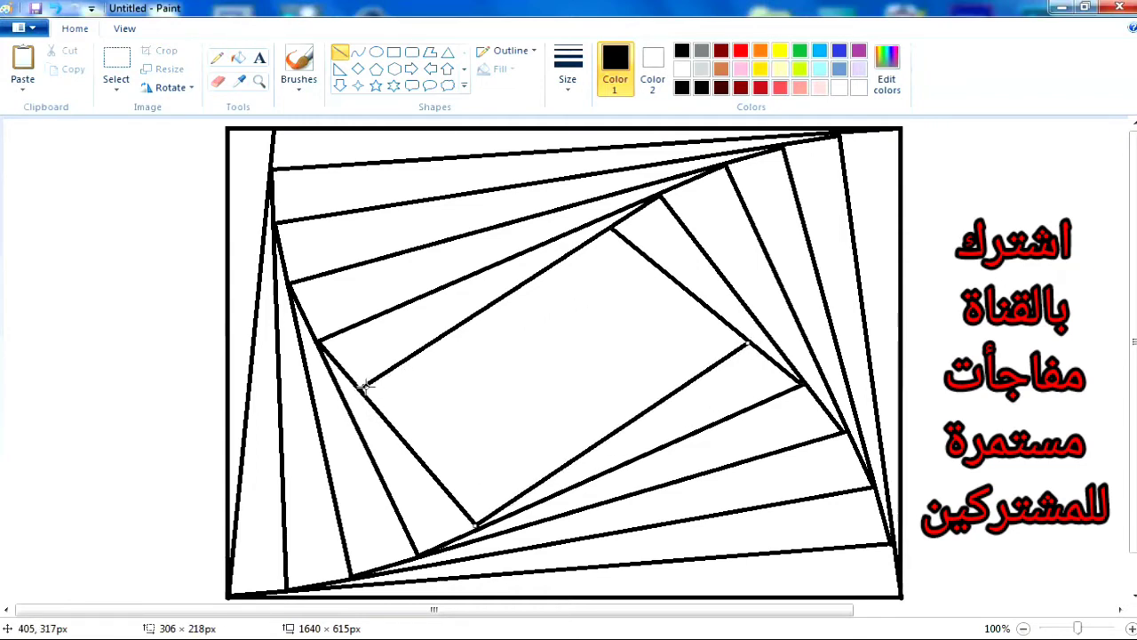
# - Draw the sixth ring of the spiral with four straight lines starting from the fifth ring's corners
pyautogui.moveTo(364, 385); pyautogui.dragTo(525, 490)
pyautogui.moveTo(612, 229); pyautogui.dragTo(408, 415)
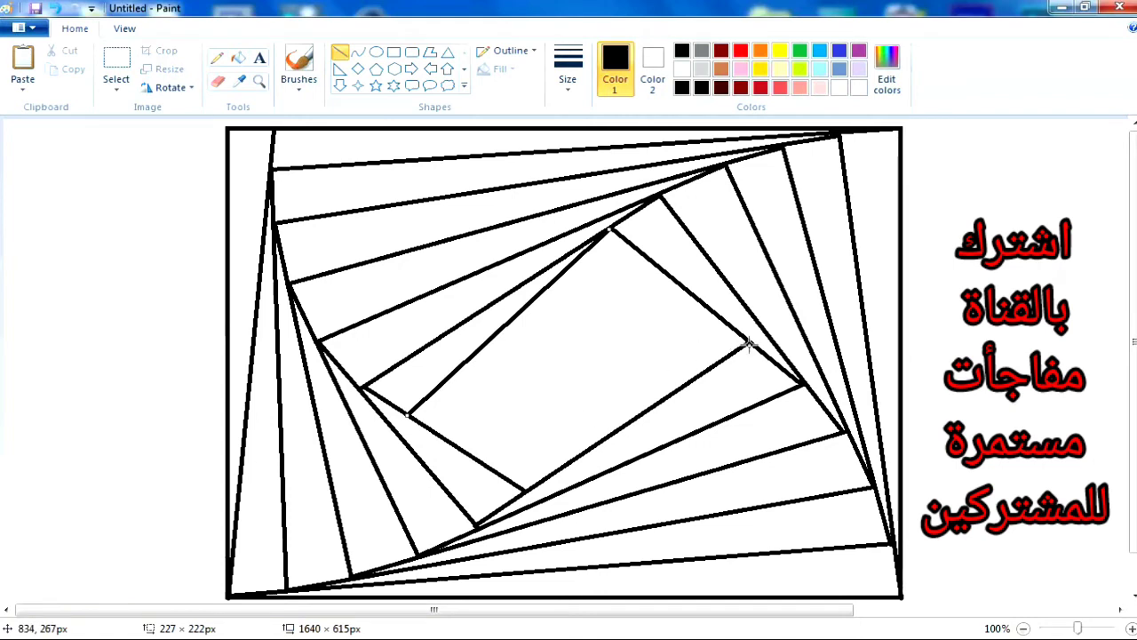
pyautogui.moveTo(749, 344); pyautogui.dragTo(571, 267)
pyautogui.moveTo(526, 490)
pyautogui.mouseDown()
pyautogui.moveTo(700, 326)
pyautogui.moveTo(689, 322)
pyautogui.mouseUp()
# - Draw the four lines of the seventh ring, undoing and redrawing its lower-left line so it starts exactly at the sixth ring's corner
pyautogui.moveTo(408, 411); pyautogui.dragTo(560, 445)
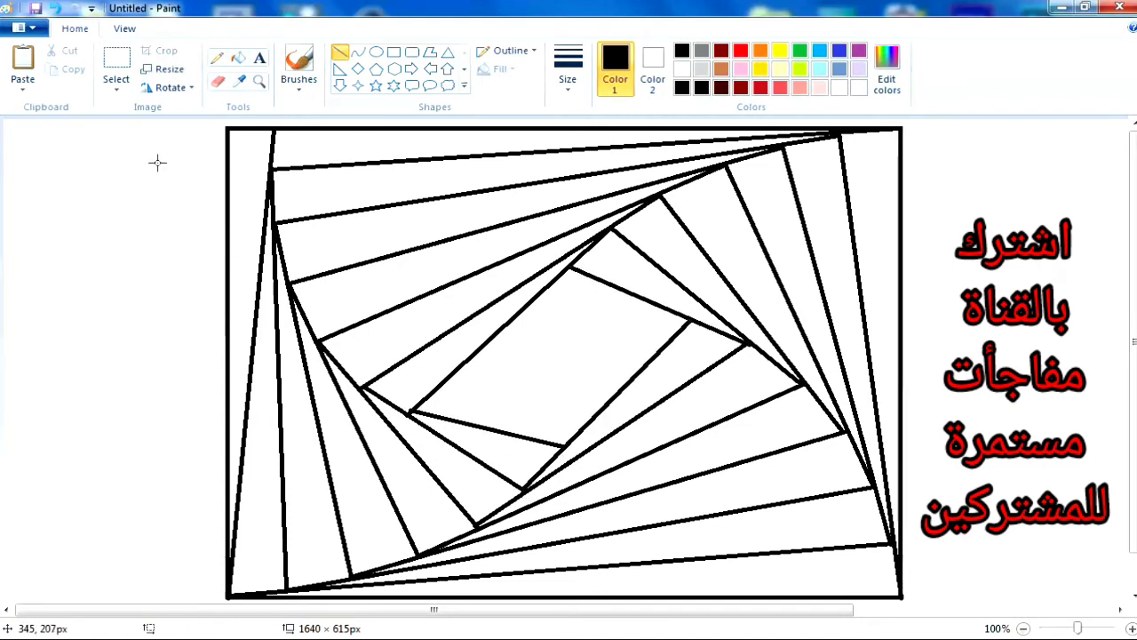
pyautogui.hotkey('ctrl', 'z')
pyautogui.moveTo(407, 415); pyautogui.dragTo(558, 448)
pyautogui.moveTo(573, 267); pyautogui.dragTo(454, 424)
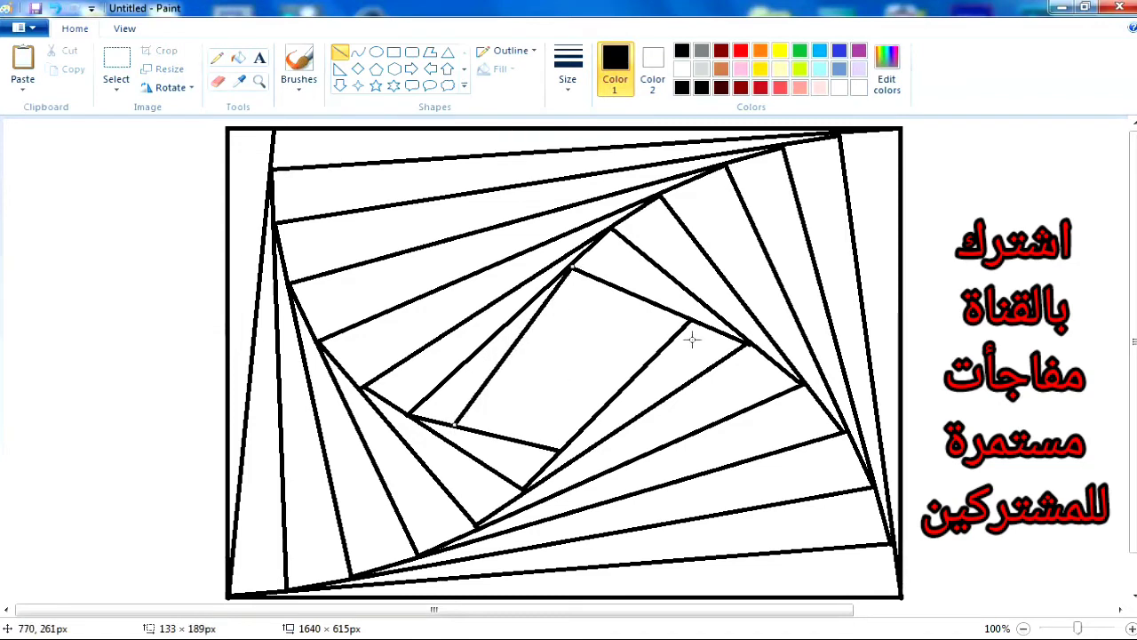
pyautogui.moveTo(689, 321); pyautogui.dragTo(544, 305)
pyautogui.moveTo(562, 449); pyautogui.dragTo(629, 318)
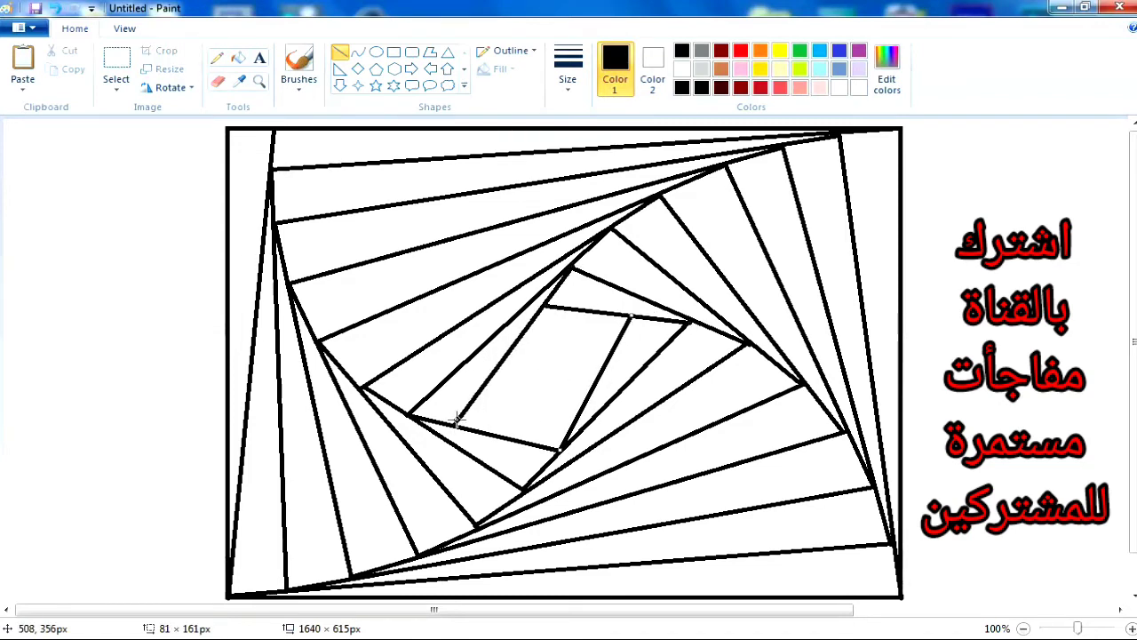
# - Draw the eighth ring as four short lines from the corners of the seventh ring
pyautogui.moveTo(456, 422); pyautogui.dragTo(580, 409)
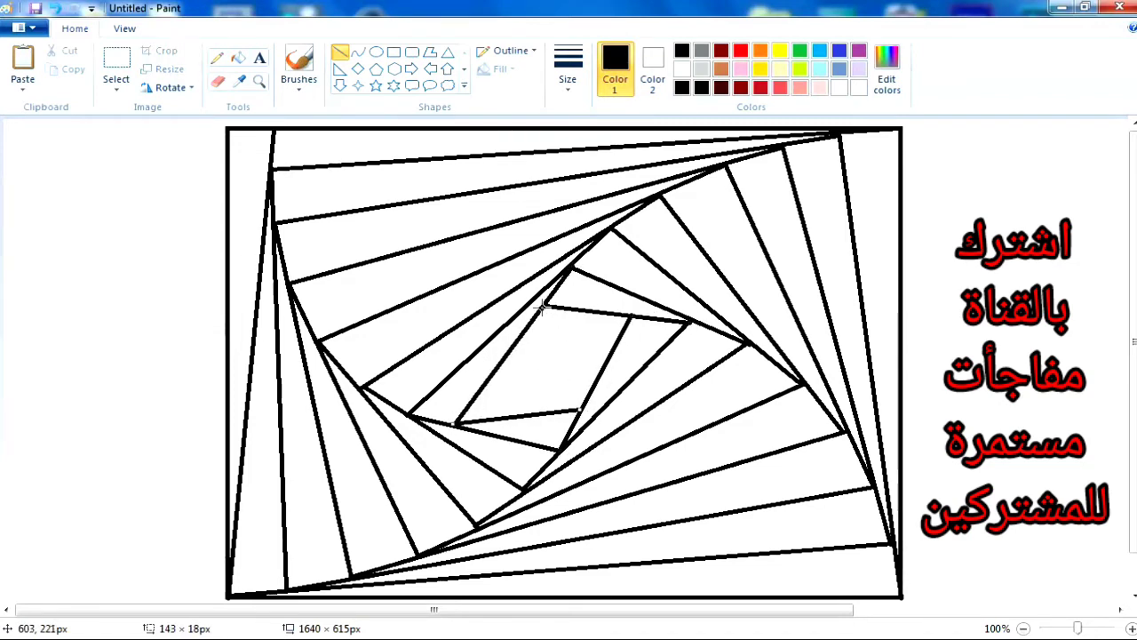
pyautogui.moveTo(542, 307)
pyautogui.mouseDown()
pyautogui.moveTo(491, 420)
pyautogui.moveTo(508, 418)
pyautogui.mouseUp()
pyautogui.moveTo(629, 317); pyautogui.dragTo(528, 343)
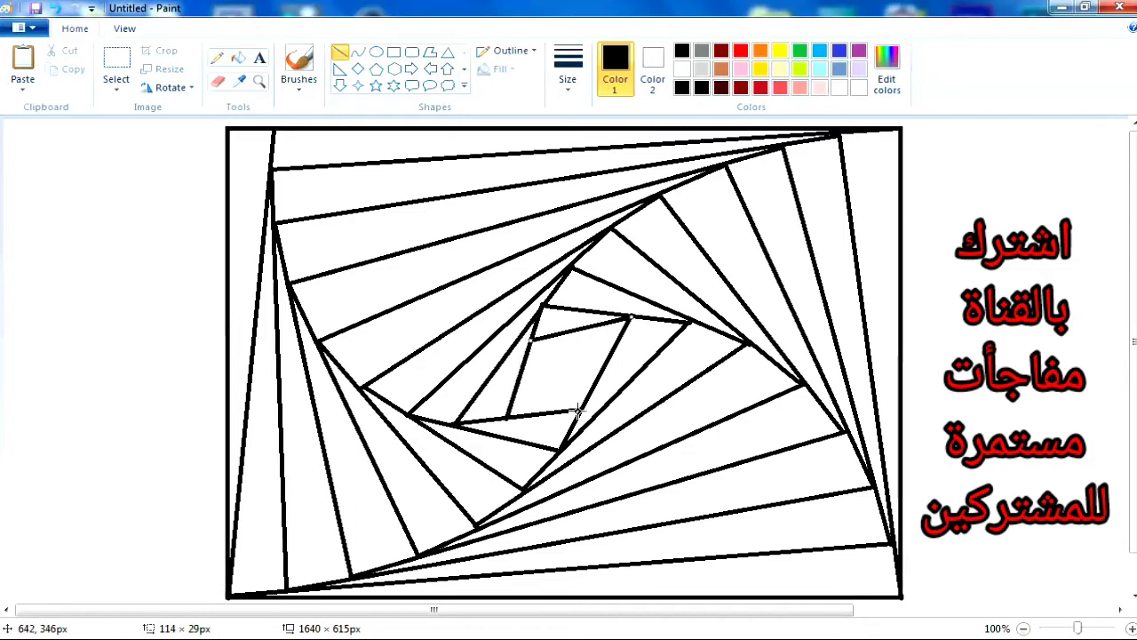
pyautogui.moveTo(577, 411); pyautogui.dragTo(588, 324)
# - Close the centre of the spiral with the last short lines, each starting at a corner of the innermost quadrilateral
pyautogui.moveTo(510, 415)
pyautogui.mouseDown()
pyautogui.moveTo(574, 395)
pyautogui.moveTo(586, 377)
pyautogui.mouseUp()
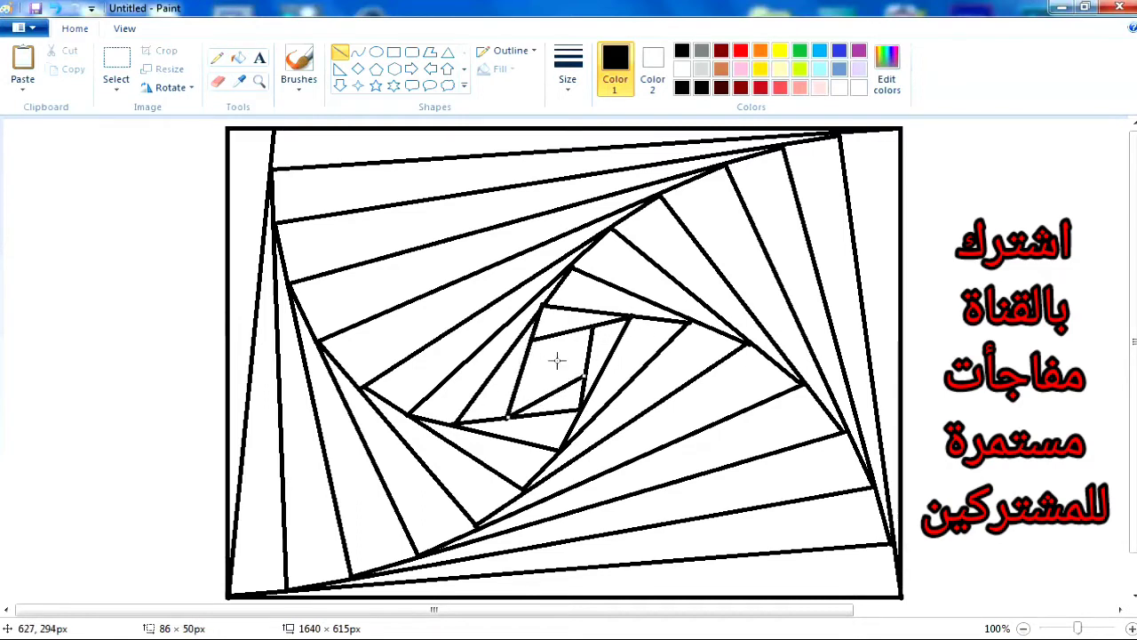
pyautogui.moveTo(534, 336); pyautogui.dragTo(539, 401)
pyautogui.moveTo(592, 327)
pyautogui.mouseDown()
pyautogui.moveTo(528, 367)
pyautogui.moveTo(569, 347)
pyautogui.mouseUp()
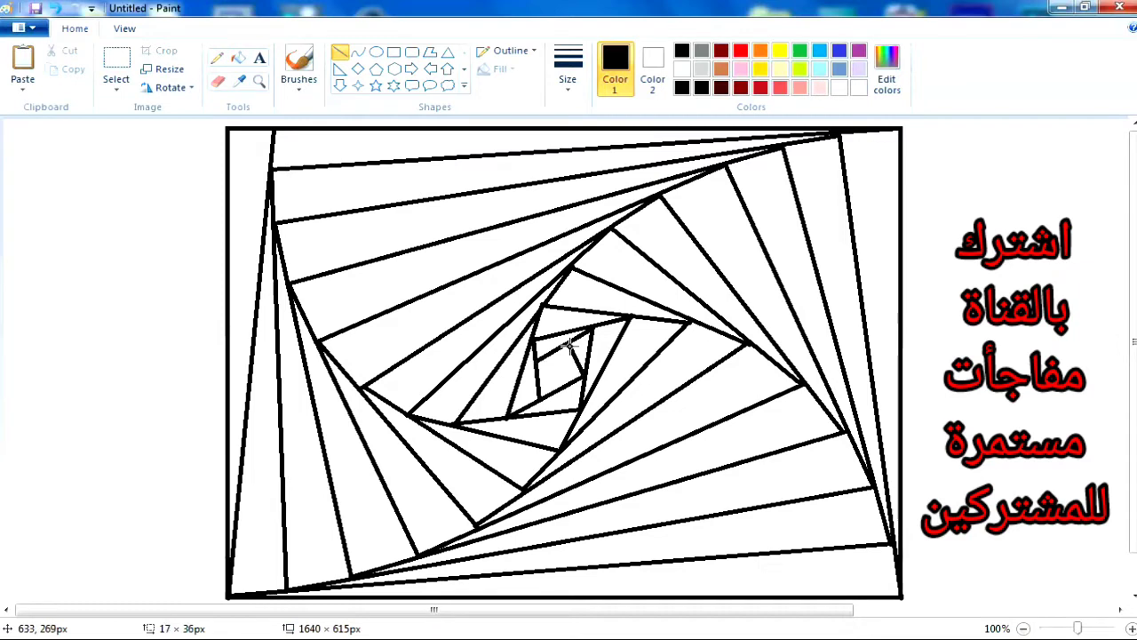
pyautogui.moveTo(540, 398); pyautogui.dragTo(559, 368)
# - Fill the four outermost segments between the rectangle and the first ring with black
pyautogui.click(887, 71)
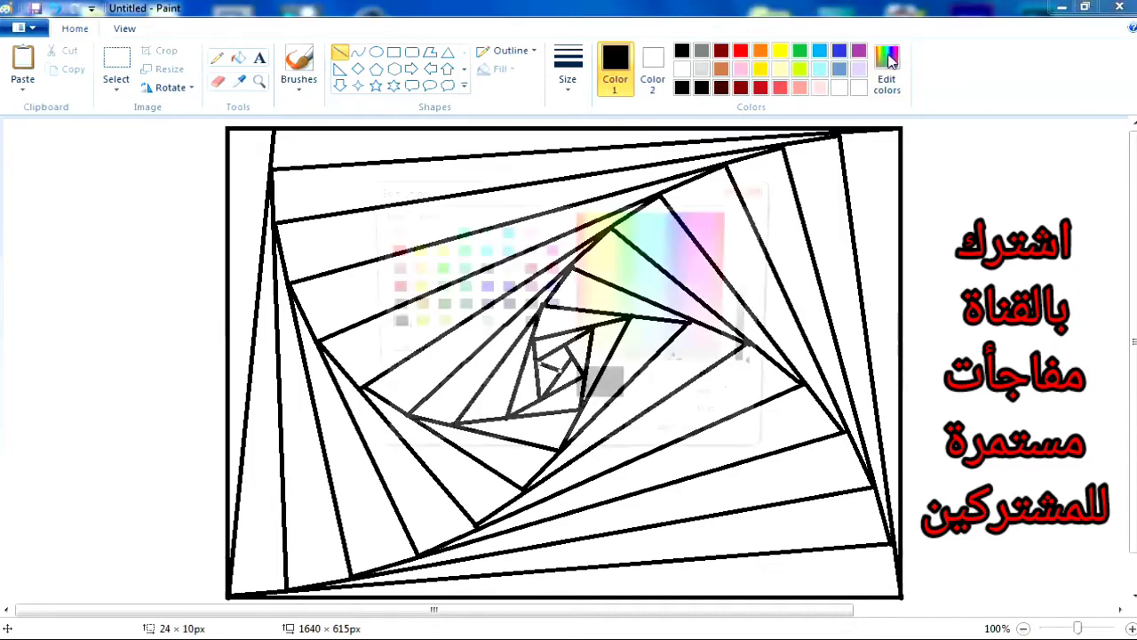
pyautogui.click(406, 440)
pyautogui.click(239, 57)
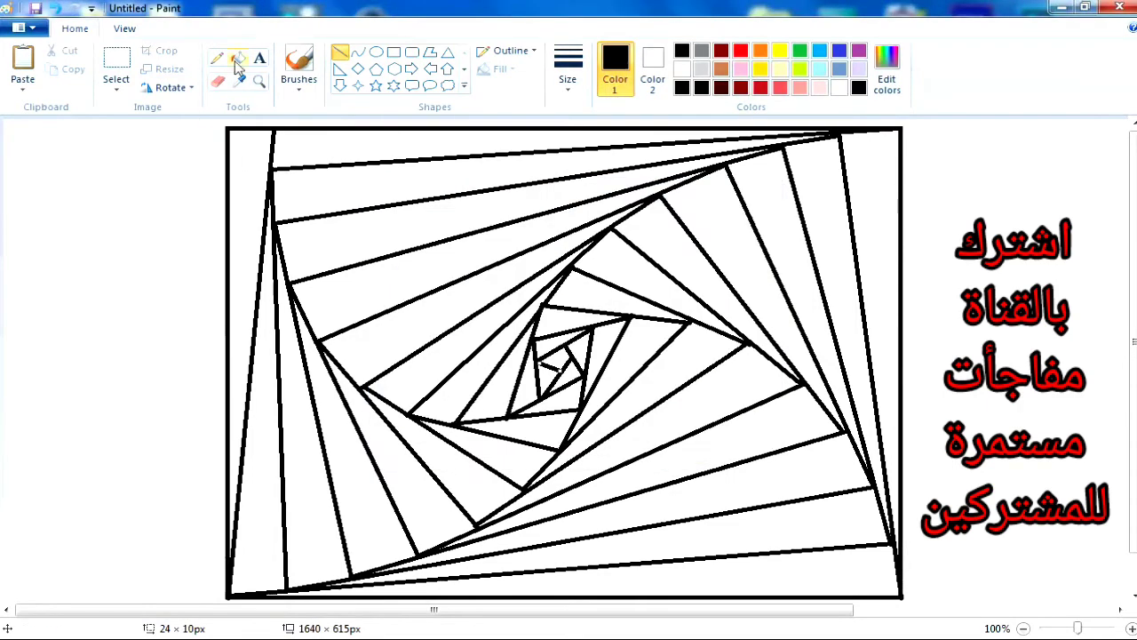
pyautogui.click(533, 146)
pyautogui.click(871, 266)
pyautogui.click(622, 582)
pyautogui.click(251, 356)
# - Pick a very dark maroon as custom colour and fill the four segments of the second band with it
pyautogui.click(887, 71)
pyautogui.click(750, 345)
pyautogui.click(405, 440)
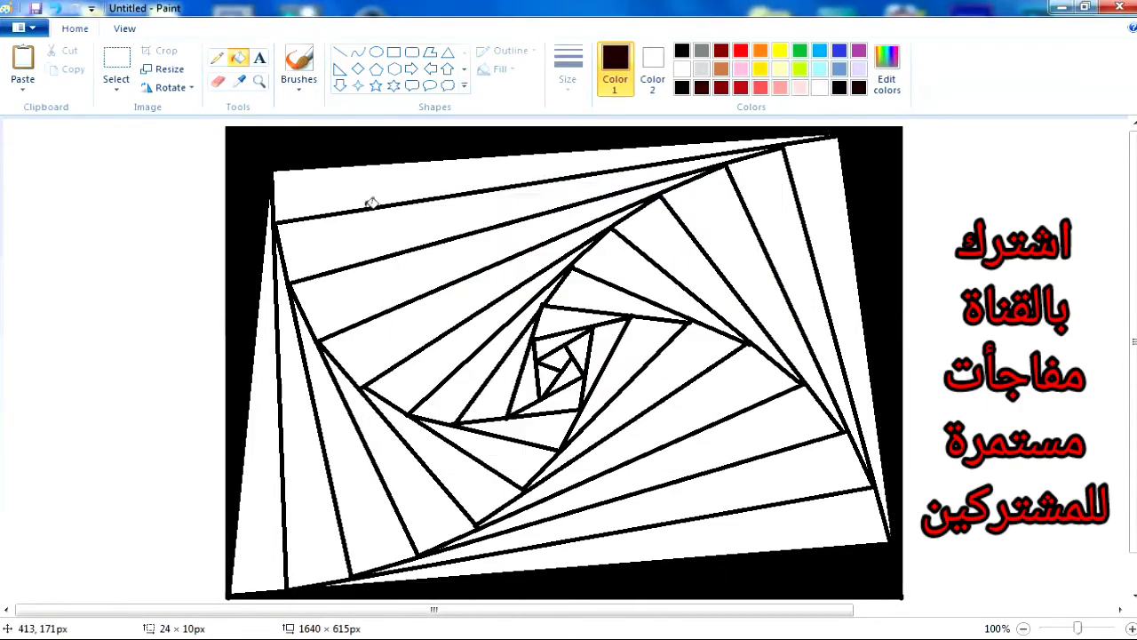
pyautogui.click(368, 201)
pyautogui.click(859, 241)
pyautogui.click(685, 536)
pyautogui.click(256, 526)
# - Set the custom colour to Red 95, Green 16, Blue 48 and fill the four segments of the third band
pyautogui.click(887, 71)
pyautogui.click(753, 330)
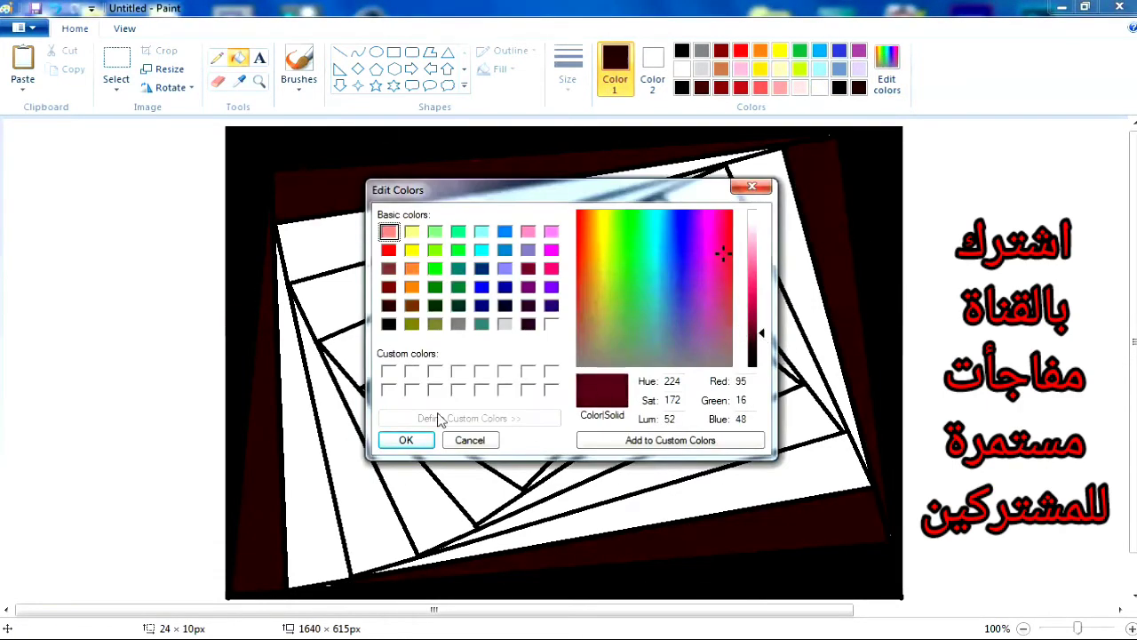
pyautogui.click(405, 440)
pyautogui.click(329, 203)
pyautogui.click(786, 254)
pyautogui.click(622, 533)
pyautogui.click(325, 502)
# - Lighten the custom colour to Red 142, Green 23 and fill the four segments of the fourth band
pyautogui.click(887, 71)
pyautogui.click(754, 302)
pyautogui.click(406, 439)
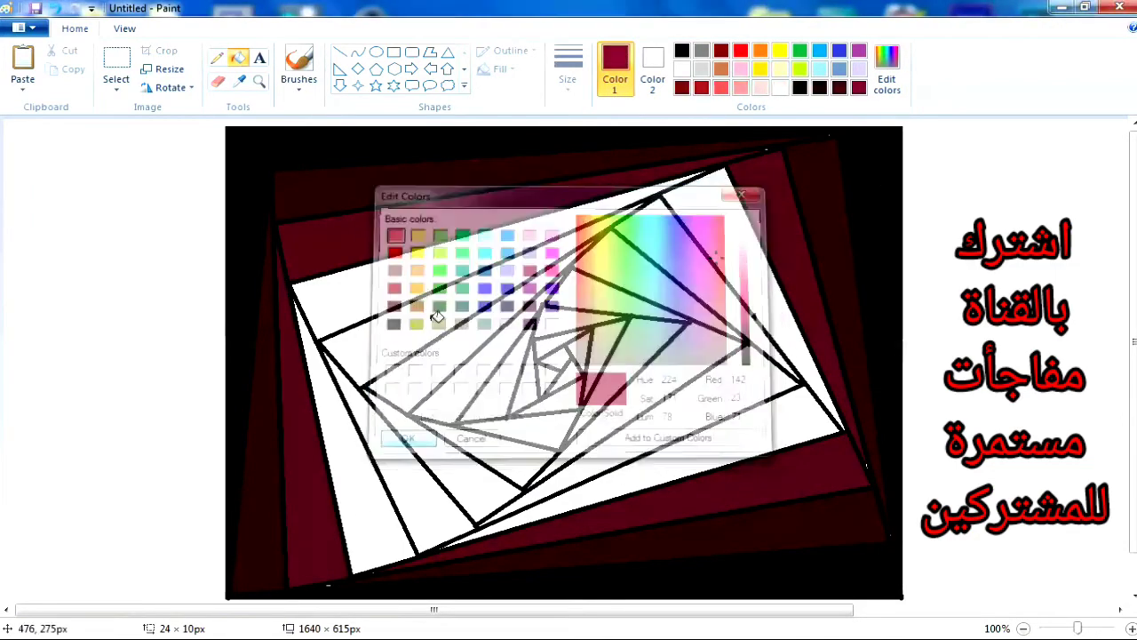
pyautogui.click(498, 204)
pyautogui.click(808, 293)
pyautogui.click(640, 497)
pyautogui.click(320, 400)
# - Pick a brighter raspberry shade and fill the four segments of the fifth band with it
pyautogui.click(887, 71)
pyautogui.click(405, 440)
pyautogui.click(445, 267)
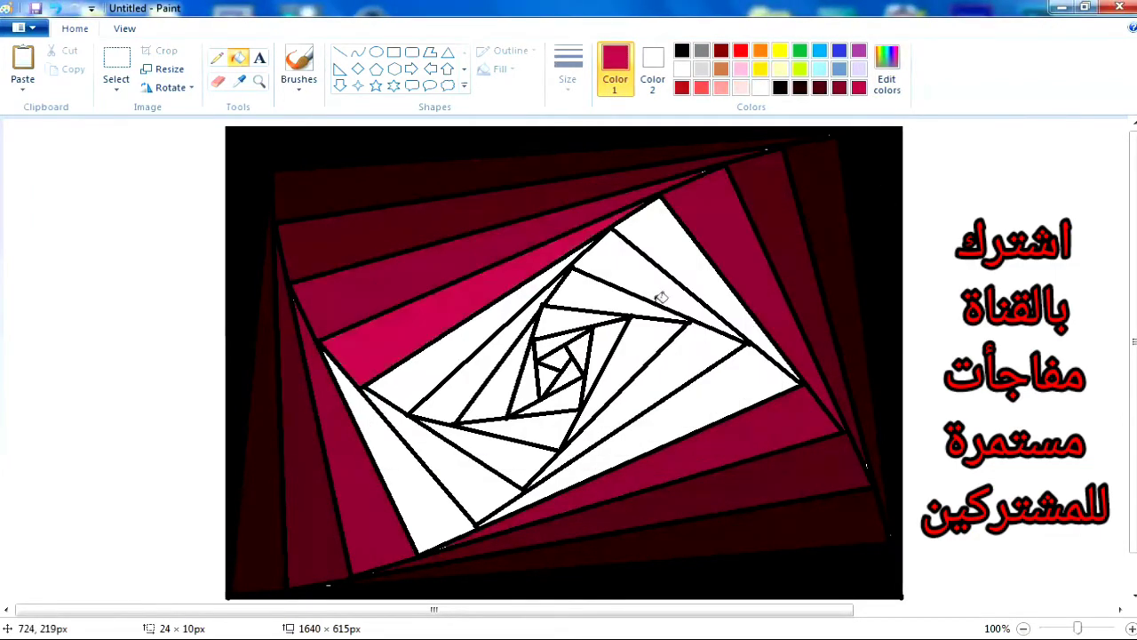
pyautogui.click(702, 253)
pyautogui.click(666, 418)
pyautogui.click(382, 444)
# - Pick a vivid hot pink and fill the four segments of the sixth band with it
pyautogui.click(886, 71)
pyautogui.click(753, 276)
pyautogui.click(405, 440)
pyautogui.click(454, 345)
pyautogui.click(648, 275)
pyautogui.click(639, 409)
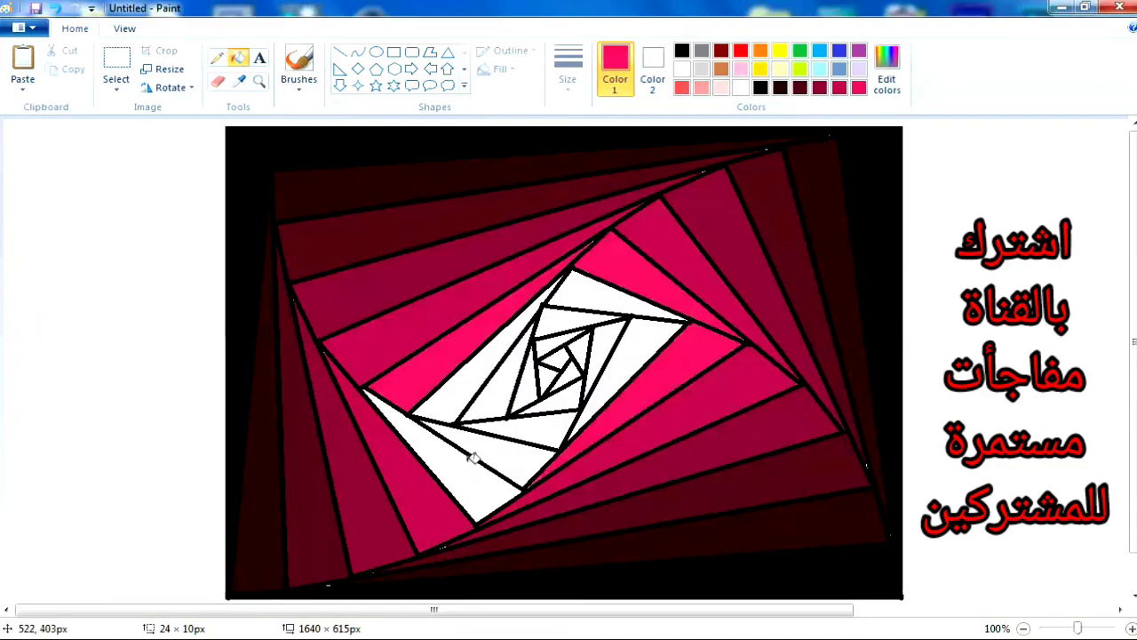
pyautogui.click(469, 457)
# - Lighten the custom colour to a medium pink and fill the four segments of the seventh band
pyautogui.click(887, 71)
pyautogui.click(754, 271)
pyautogui.click(405, 440)
pyautogui.click(503, 347)
pyautogui.click(623, 294)
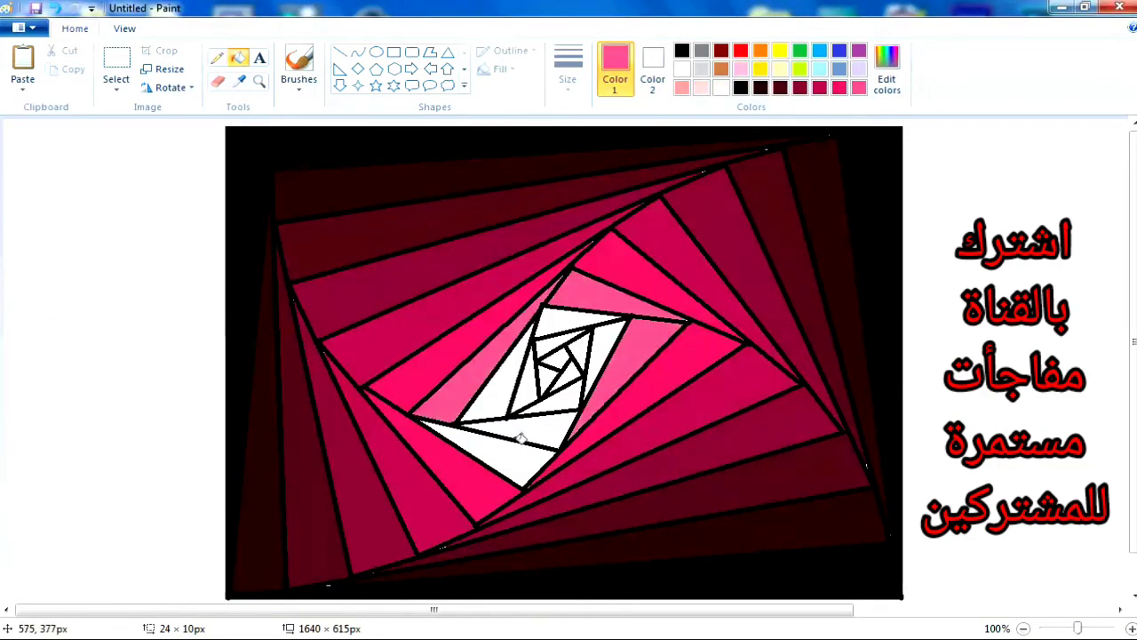
pyautogui.click(613, 373)
pyautogui.click(498, 453)
# - Lighten the custom colour to a soft light pink and fill the four segments of the eighth band
pyautogui.click(887, 71)
pyautogui.click(754, 259)
pyautogui.click(405, 440)
pyautogui.click(493, 379)
pyautogui.click(578, 320)
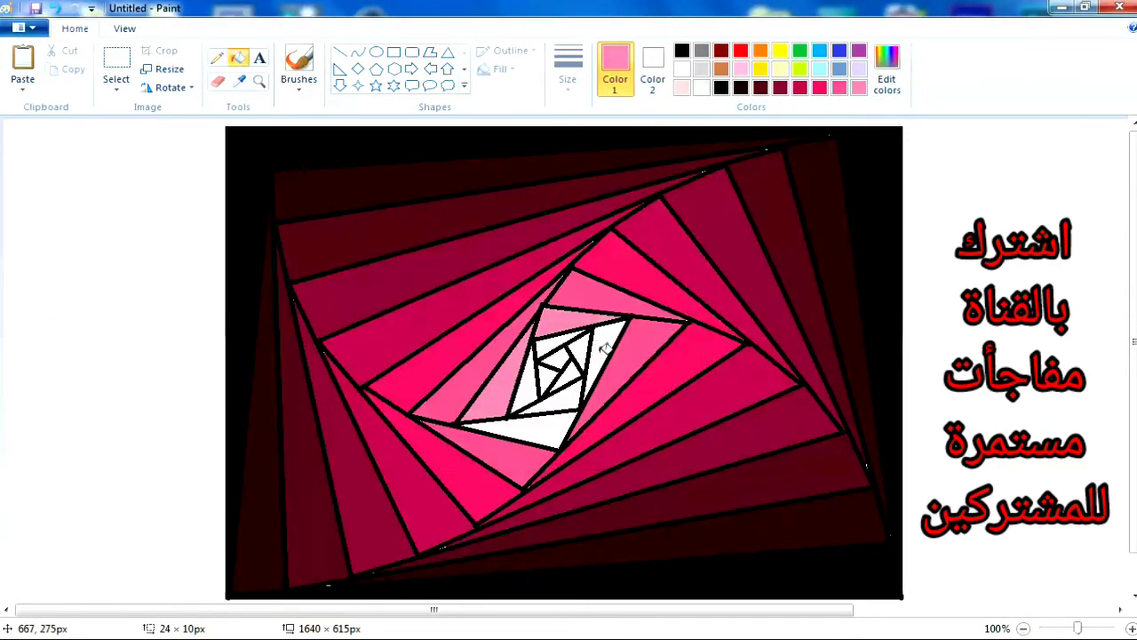
pyautogui.click(606, 351)
pyautogui.click(515, 435)
# - Pick a pale pink, undo the accidental fill of the outlines, and fill the four segments around the spiral's centre
pyautogui.click(887, 71)
pyautogui.click(753, 248)
pyautogui.click(405, 439)
pyautogui.click(540, 347)
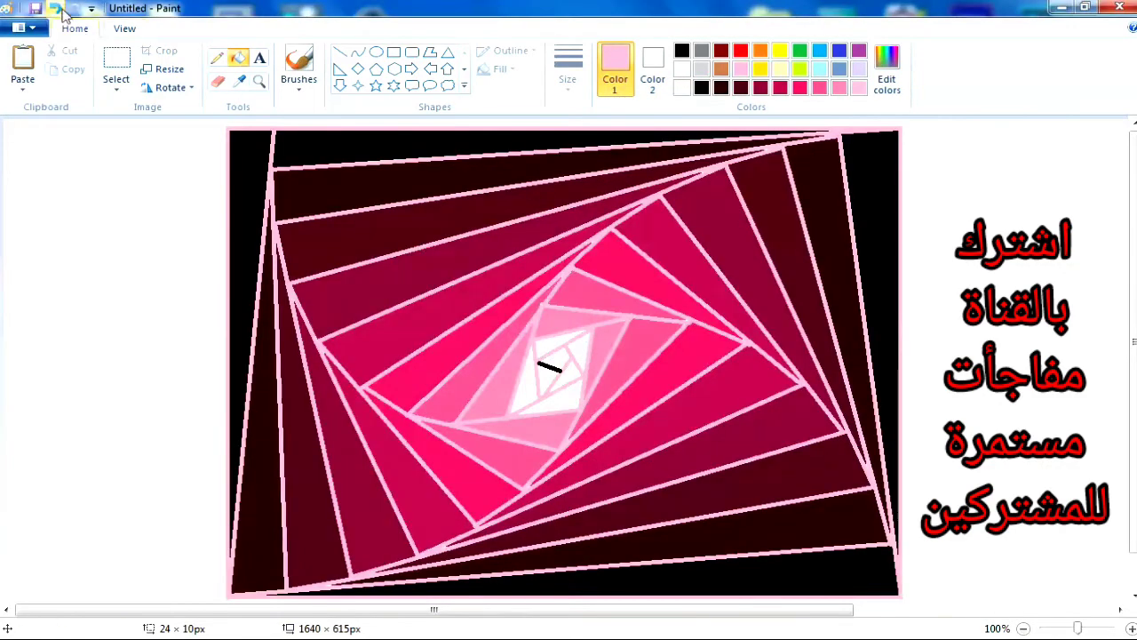
pyautogui.hotkey('ctrl', 'z')
pyautogui.click(558, 345)
pyautogui.click(582, 352)
pyautogui.click(550, 398)
pyautogui.click(529, 380)
# - Set the custom colour to Red 247, Green 204, Blue 221 and fill the innermost segments of the spiral
pyautogui.click(887, 71)
pyautogui.click(754, 228)
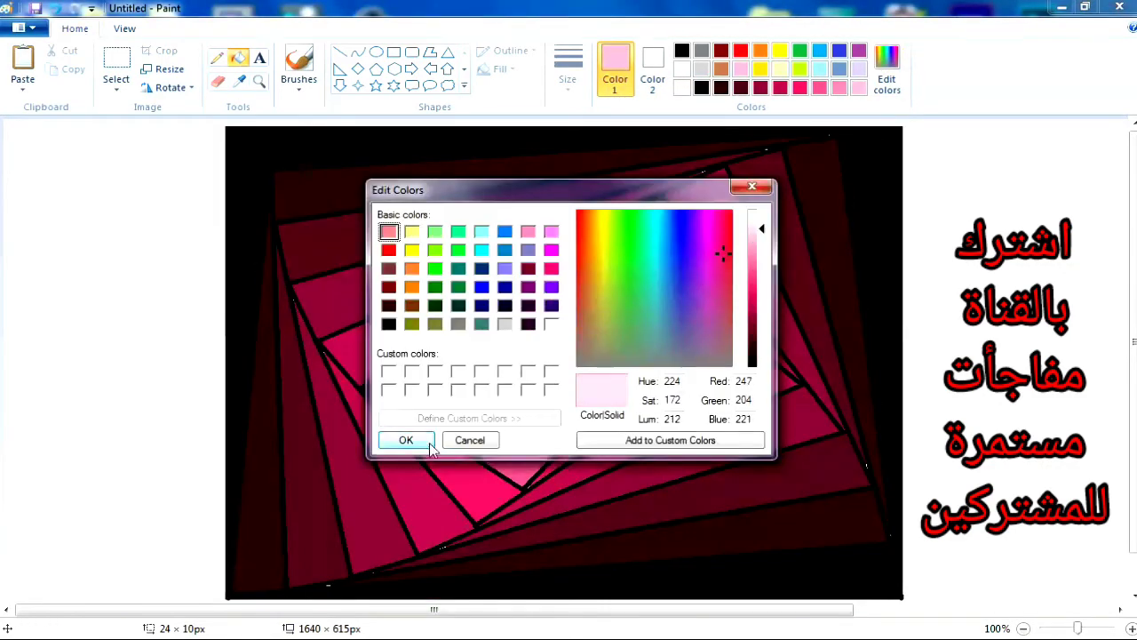
pyautogui.click(410, 435)
pyautogui.click(558, 361)
pyautogui.click(579, 376)
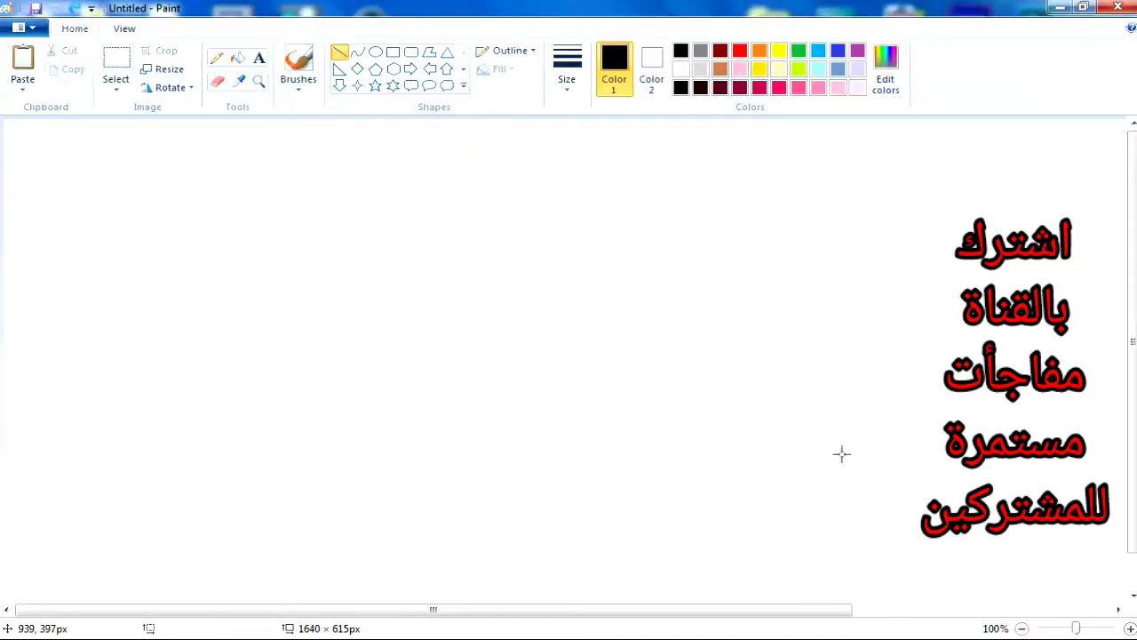
# - Draw a large black hexagon on the blank canvas and a first twisted ring of six straight lines inside it
pyautogui.click(394, 68)
pyautogui.moveTo(318, 169); pyautogui.dragTo(875, 584)
pyautogui.click(339, 50)
pyautogui.moveTo(874, 480); pyautogui.dragTo(514, 553)
pyautogui.moveTo(876, 272); pyautogui.dragTo(832, 492)
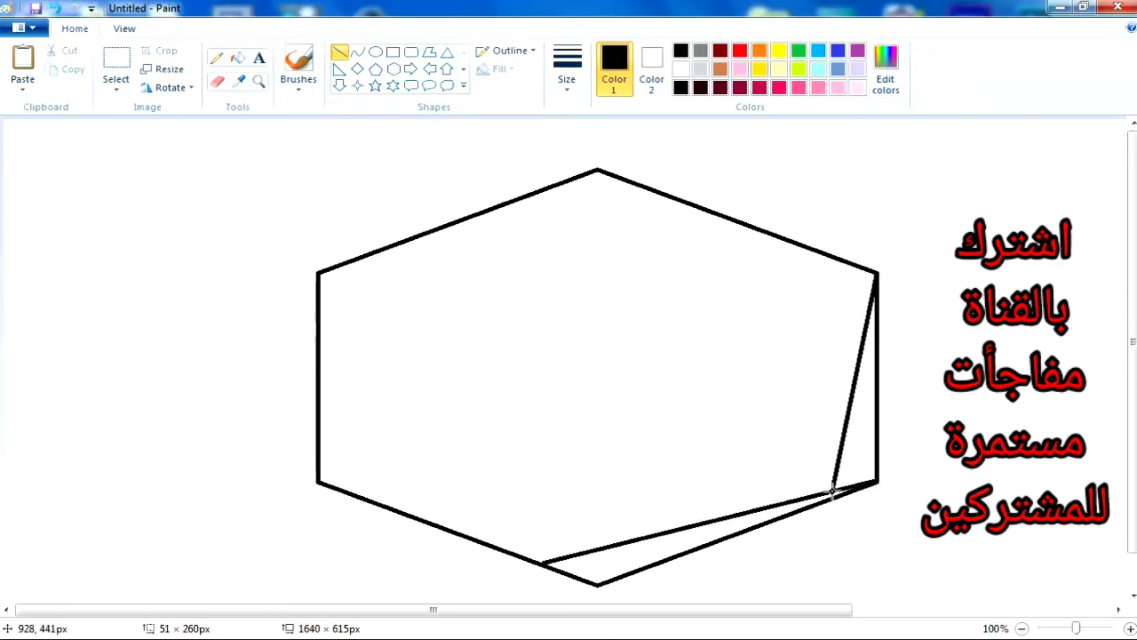
pyautogui.moveTo(595, 171); pyautogui.dragTo(868, 317)
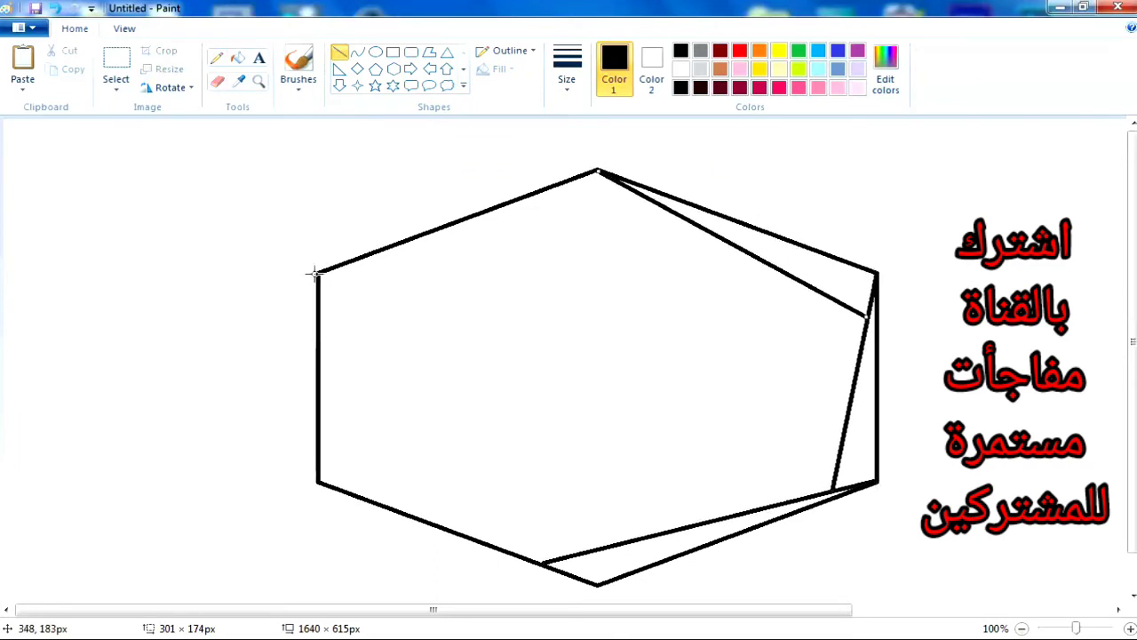
pyautogui.moveTo(315, 272); pyautogui.dragTo(652, 204)
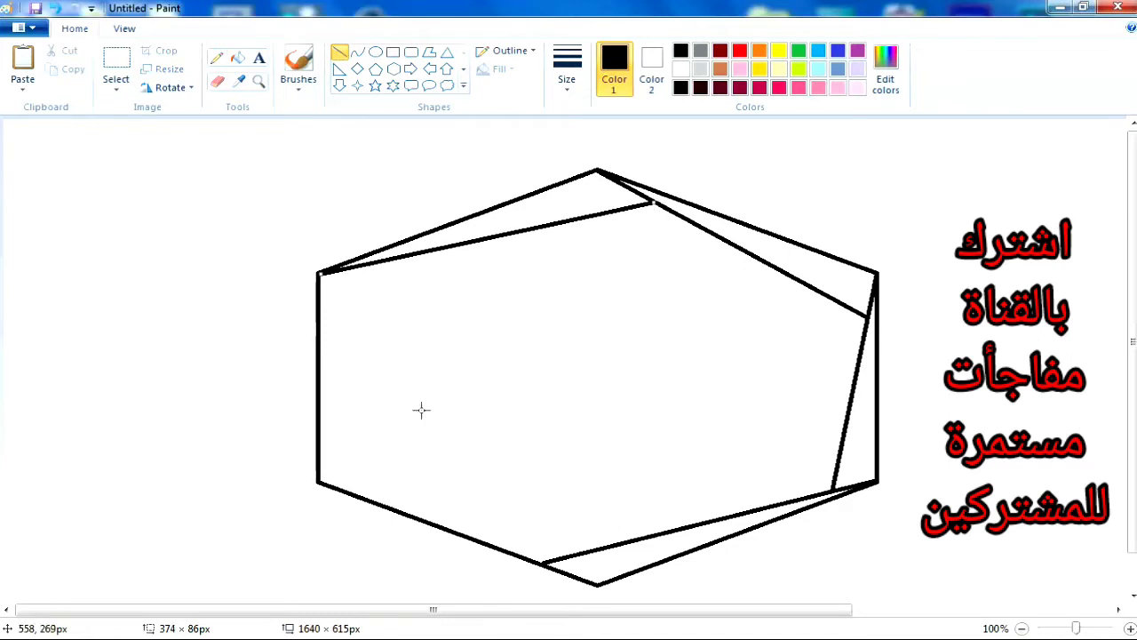
pyautogui.moveTo(313, 482); pyautogui.dragTo(375, 258)
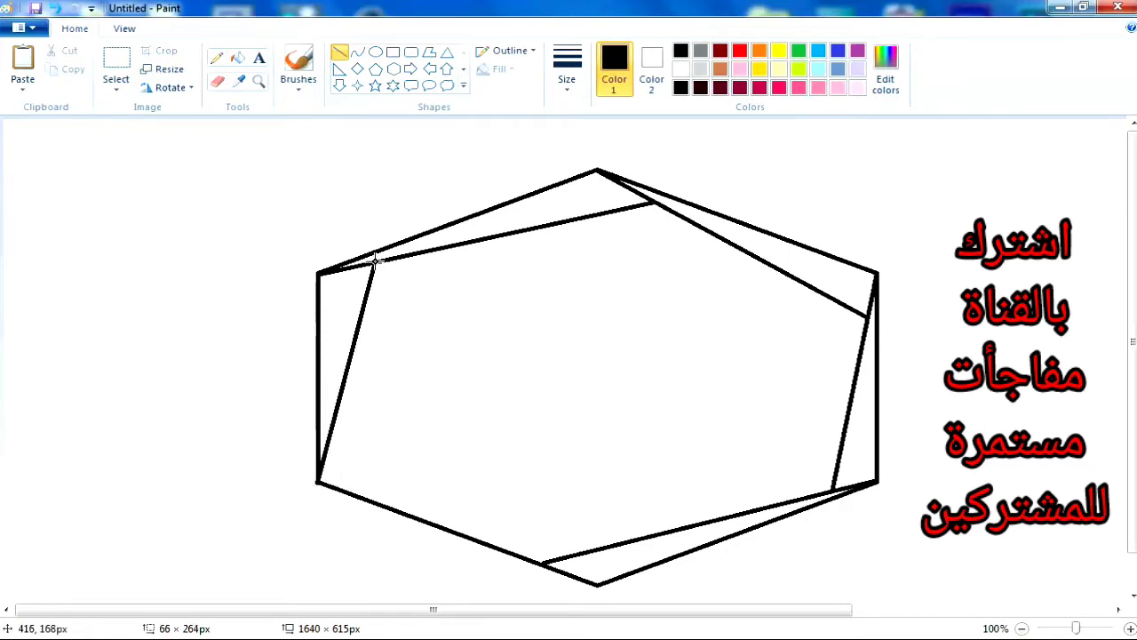
pyautogui.moveTo(544, 562); pyautogui.dragTo(333, 427)
# - Draw a second twisted ring of six straight black lines inside the hexagon's first ring
pyautogui.moveTo(836, 488); pyautogui.dragTo(495, 531)
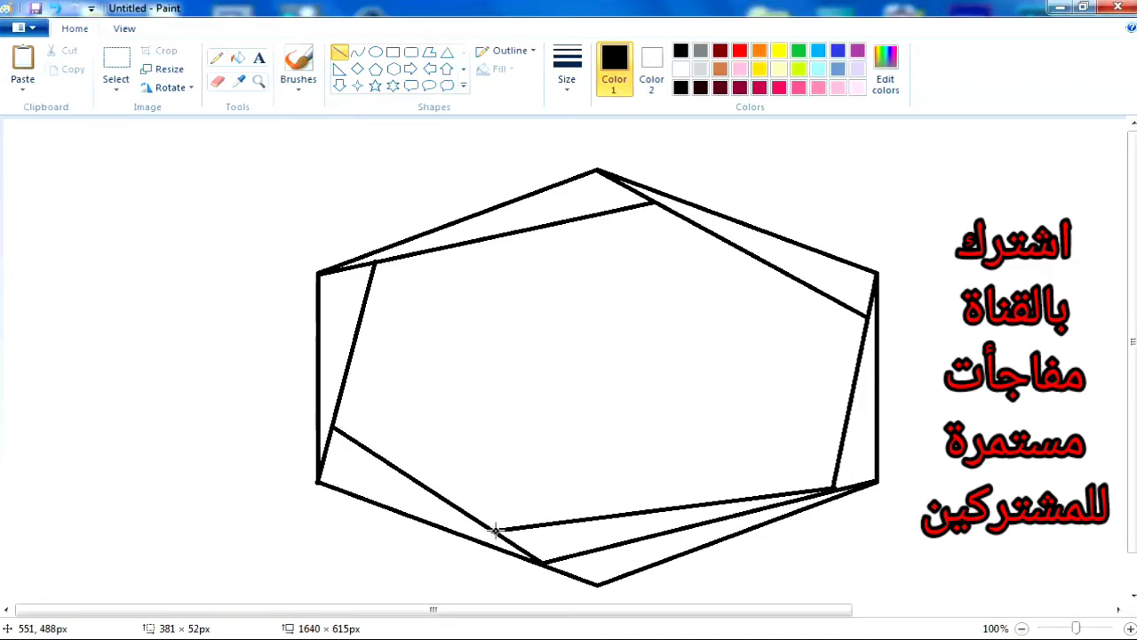
pyautogui.moveTo(864, 311)
pyautogui.mouseDown()
pyautogui.moveTo(782, 445)
pyautogui.moveTo(774, 489)
pyautogui.moveTo(786, 493)
pyautogui.mouseUp()
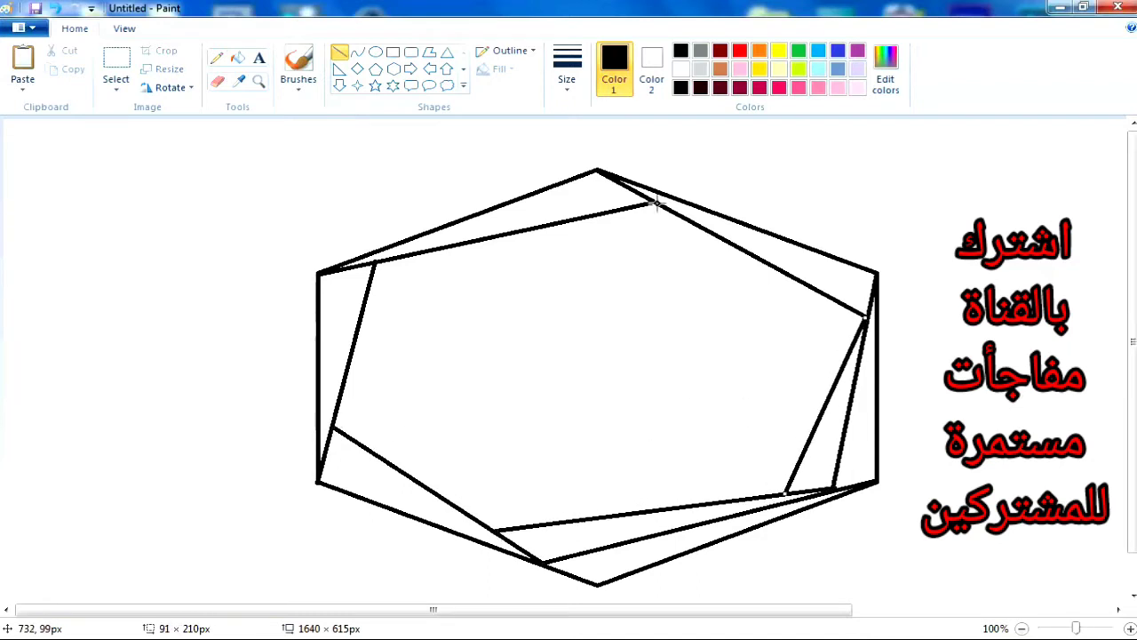
pyautogui.moveTo(652, 203); pyautogui.dragTo(845, 361)
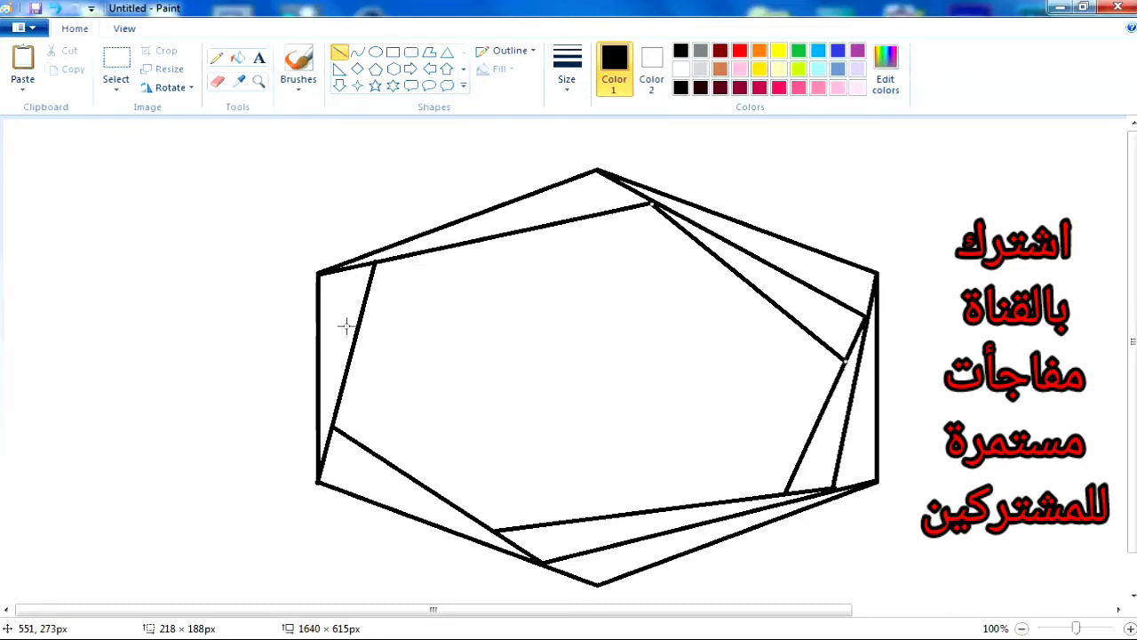
pyautogui.moveTo(373, 263); pyautogui.dragTo(698, 242)
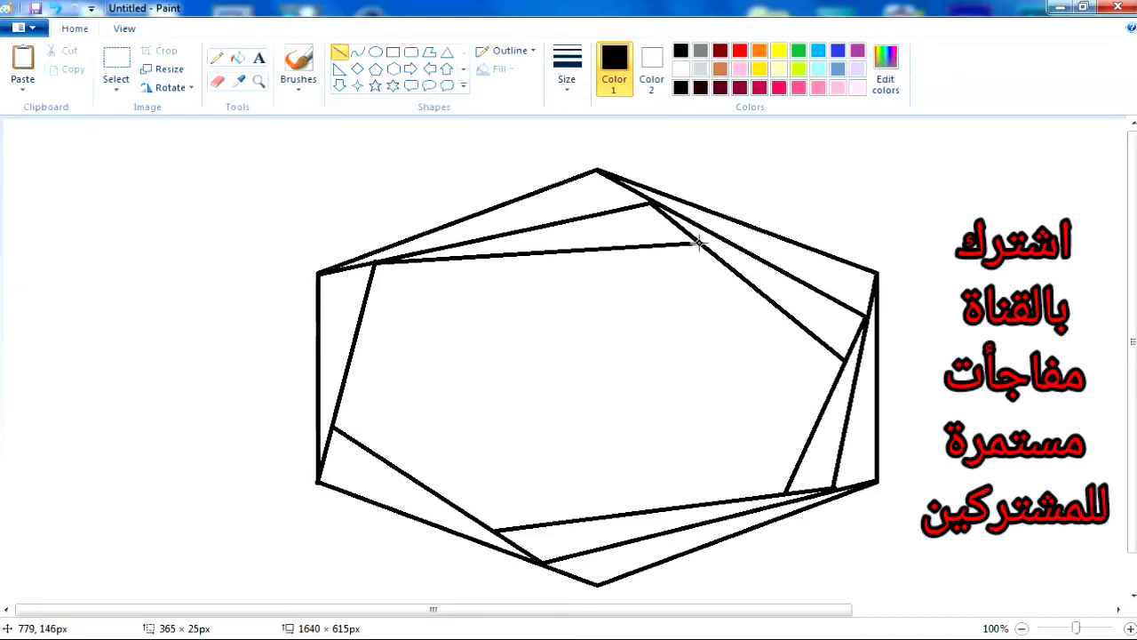
pyautogui.moveTo(334, 428); pyautogui.dragTo(442, 259)
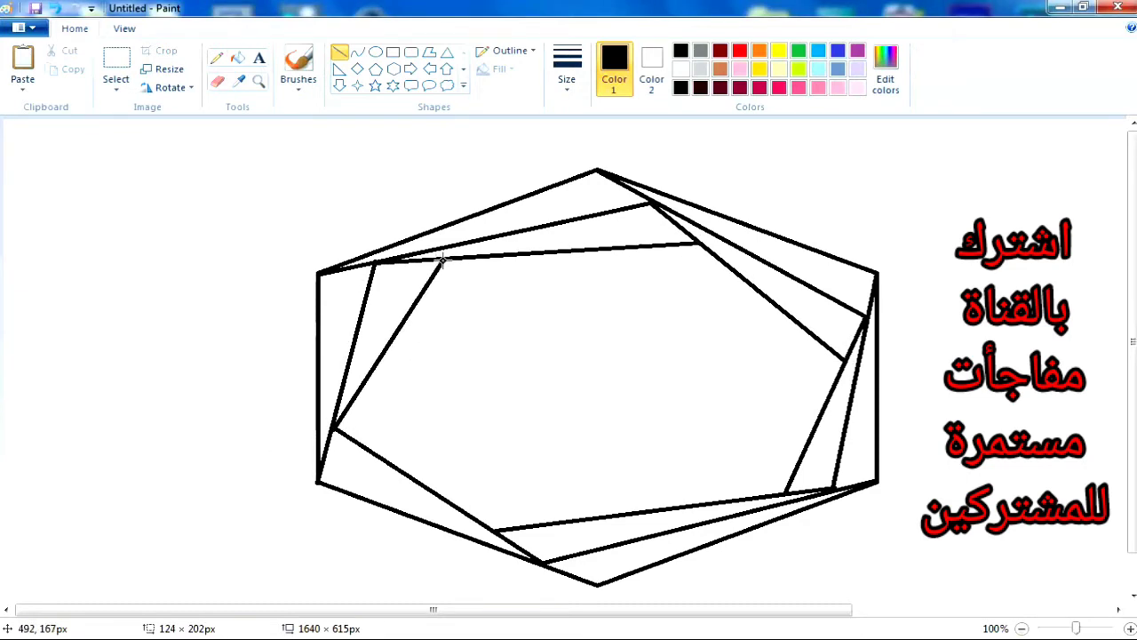
pyautogui.moveTo(498, 529); pyautogui.dragTo(364, 376)
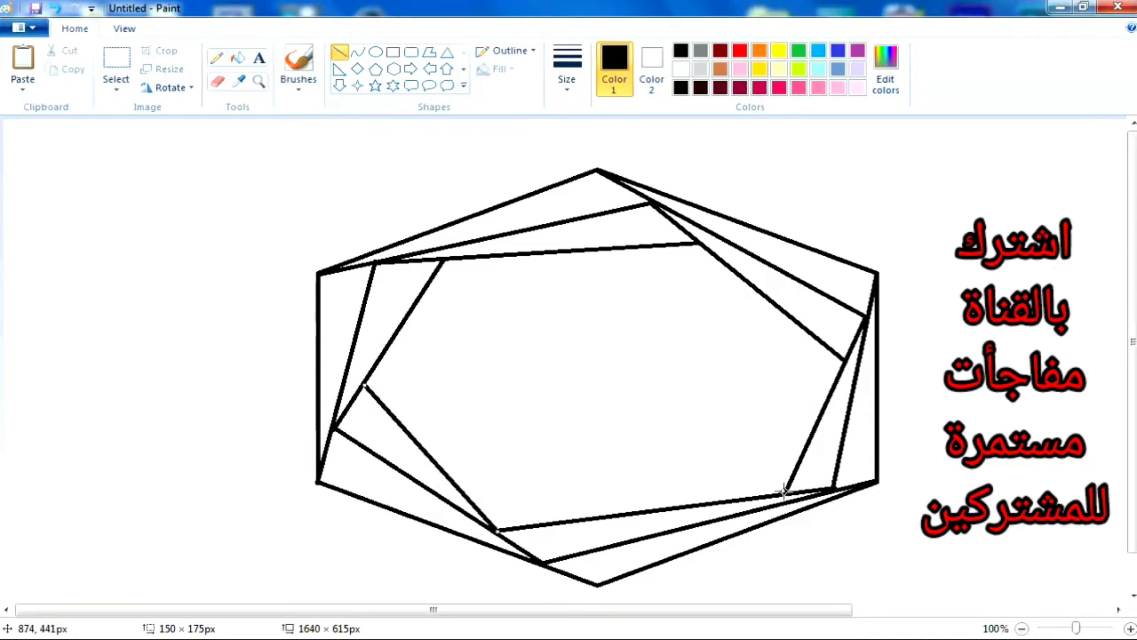
# - Draw five connected straight lines of a third twisted ring inside the second ring
pyautogui.moveTo(784, 490); pyautogui.dragTo(456, 482)
pyautogui.moveTo(844, 359); pyautogui.dragTo(734, 491)
pyautogui.moveTo(695, 244); pyautogui.dragTo(813, 396)
pyautogui.moveTo(445, 258); pyautogui.dragTo(731, 291)
pyautogui.moveTo(367, 383); pyautogui.dragTo(532, 257)
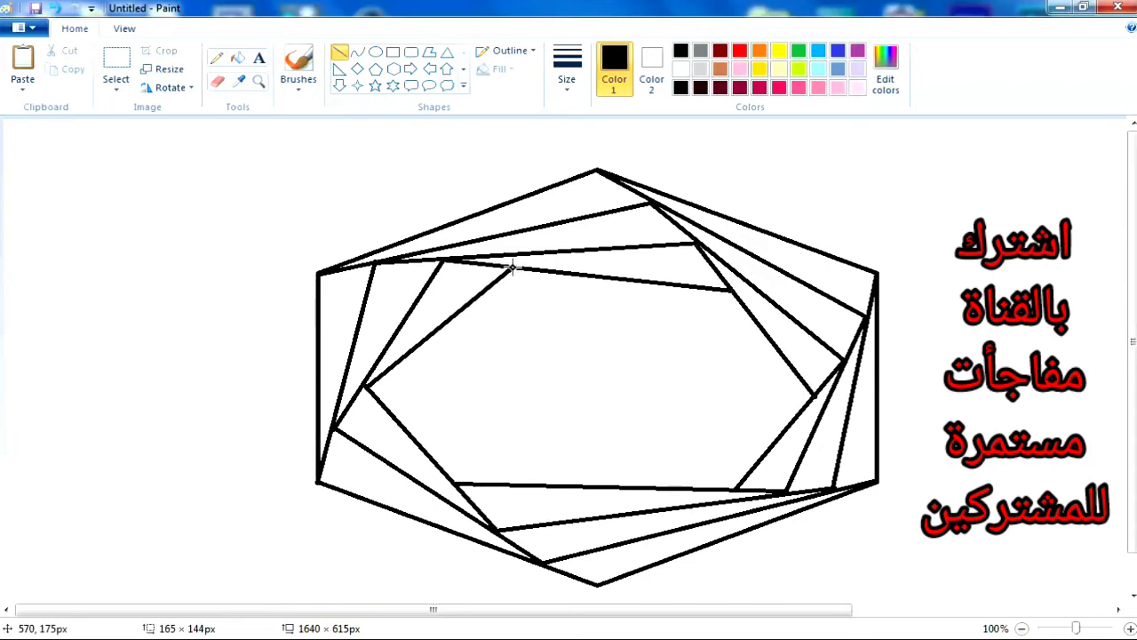
pyautogui.moveTo(458, 484); pyautogui.dragTo(414, 351)
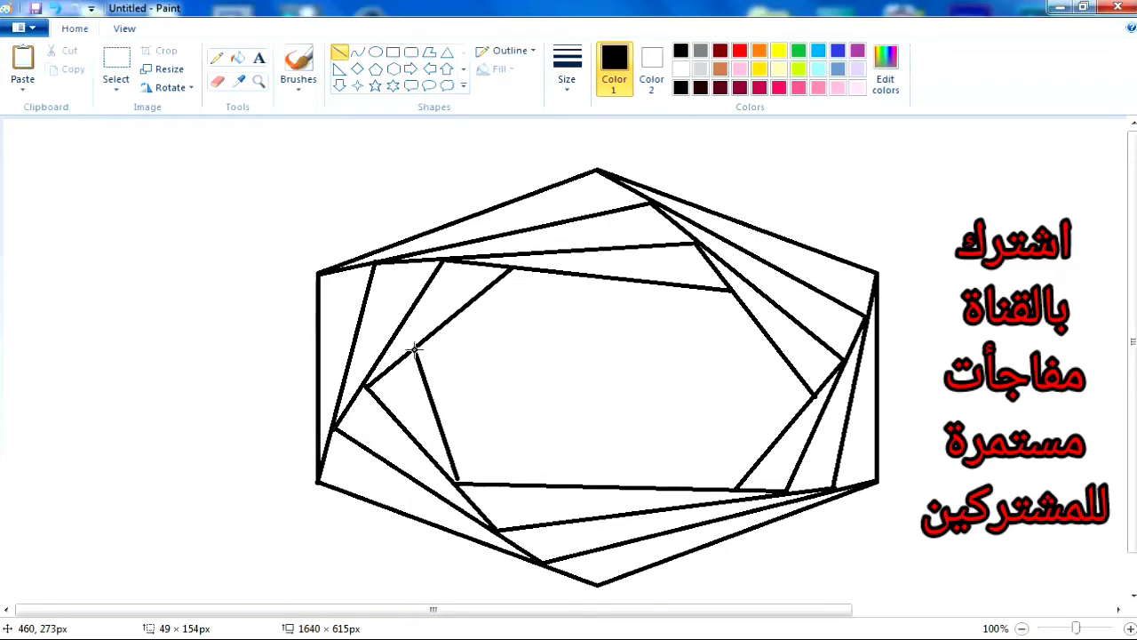
pyautogui.moveTo(738, 487); pyautogui.dragTo(443, 428)
pyautogui.click(53, 8)
pyautogui.click(54, 8)
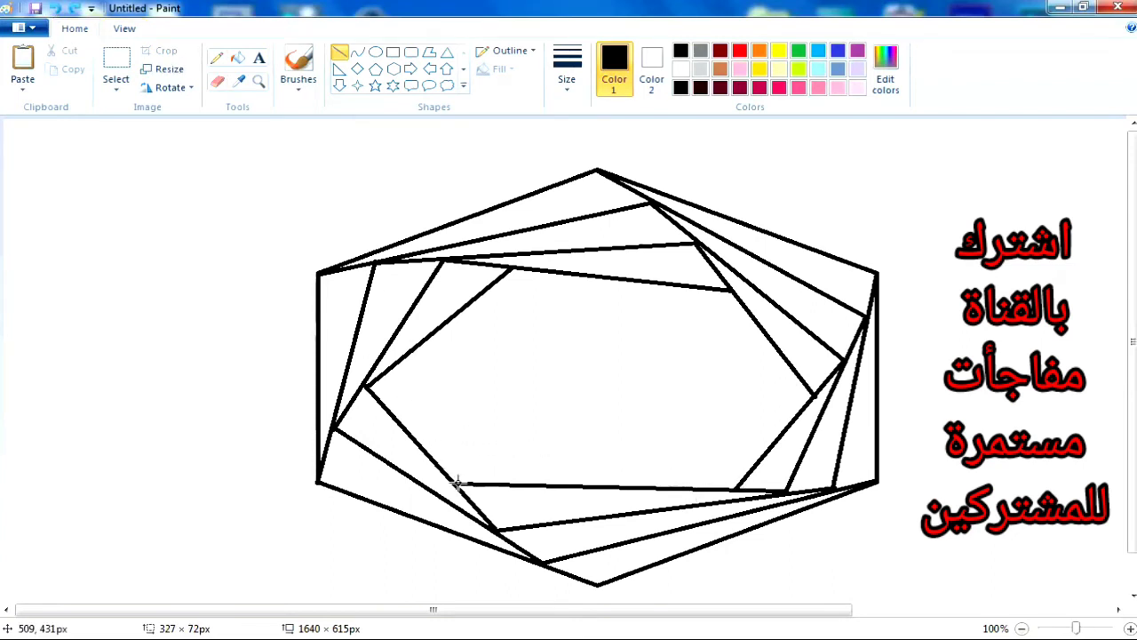
# - Close the third ring with its sixth line and draw a fourth twisted ring of six straight lines inside it
pyautogui.moveTo(457, 484); pyautogui.dragTo(411, 352)
pyautogui.moveTo(740, 487); pyautogui.dragTo(442, 433)
pyautogui.moveTo(815, 392)
pyautogui.mouseDown()
pyautogui.moveTo(668, 482)
pyautogui.moveTo(678, 475)
pyautogui.mouseUp()
pyautogui.moveTo(728, 289); pyautogui.dragTo(769, 418)
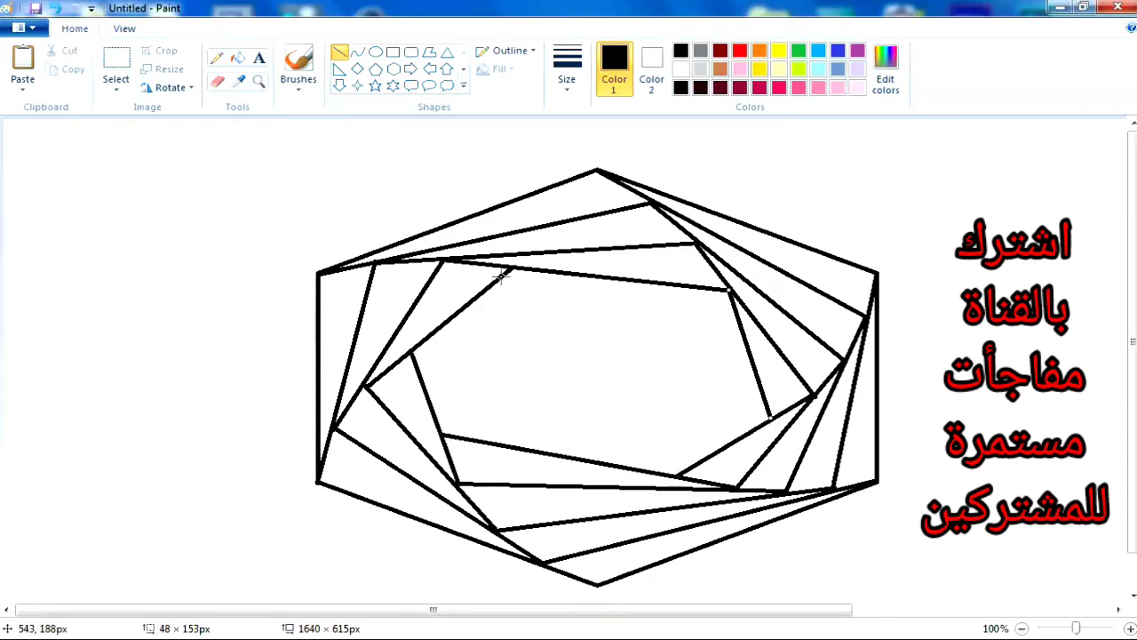
pyautogui.moveTo(511, 269); pyautogui.dragTo(745, 339)
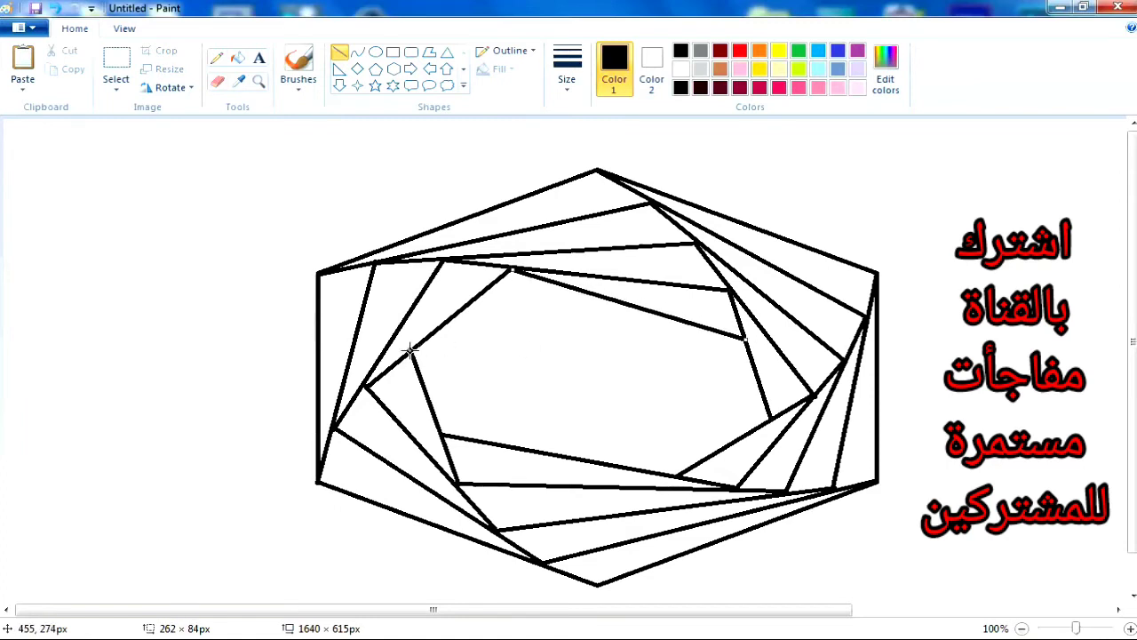
pyautogui.moveTo(411, 351); pyautogui.dragTo(566, 286)
pyautogui.moveTo(442, 435); pyautogui.dragTo(471, 327)
# - Draw a fifth twisted ring of six straight lines inside the fourth ring
pyautogui.moveTo(680, 473); pyautogui.dragTo(460, 381)
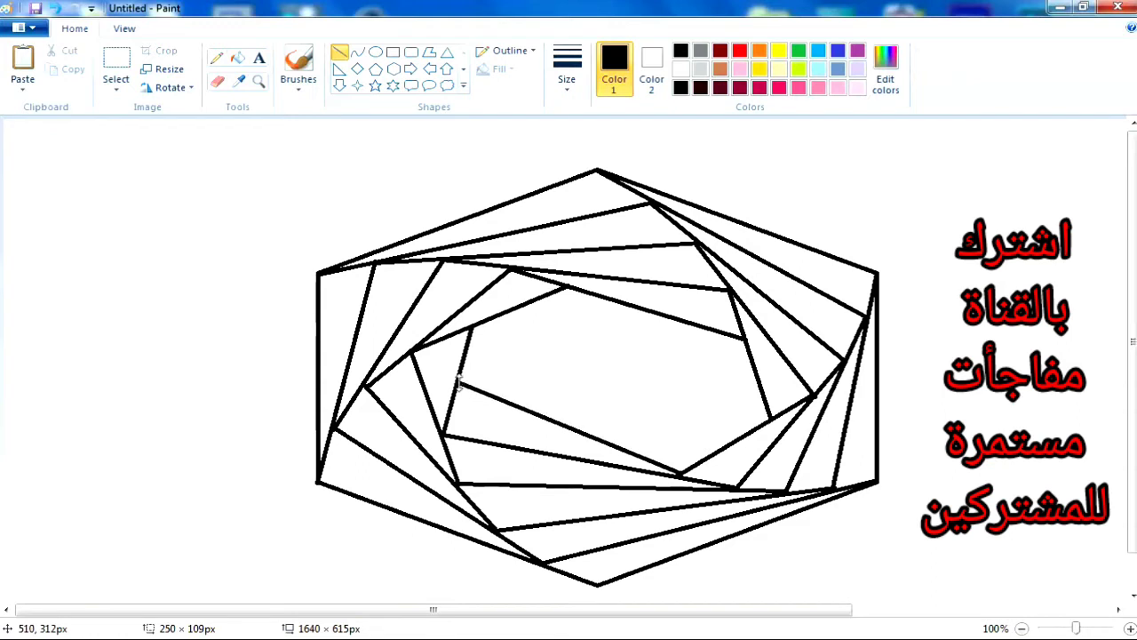
pyautogui.moveTo(769, 417); pyautogui.dragTo(620, 446)
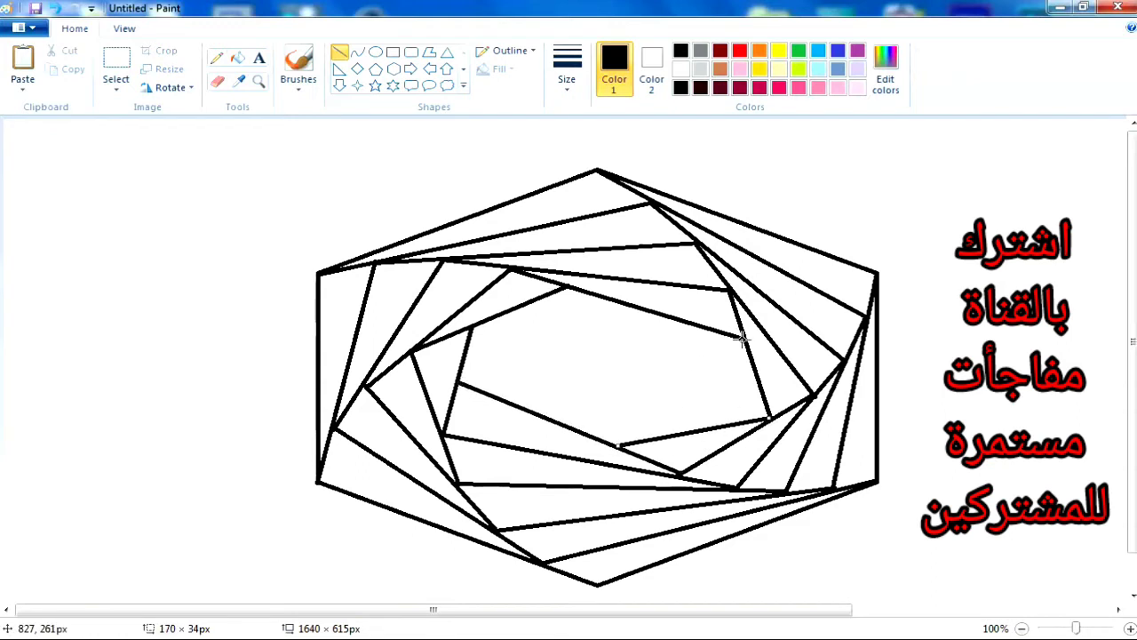
pyautogui.moveTo(742, 340); pyautogui.dragTo(724, 425)
pyautogui.moveTo(561, 287); pyautogui.dragTo(731, 382)
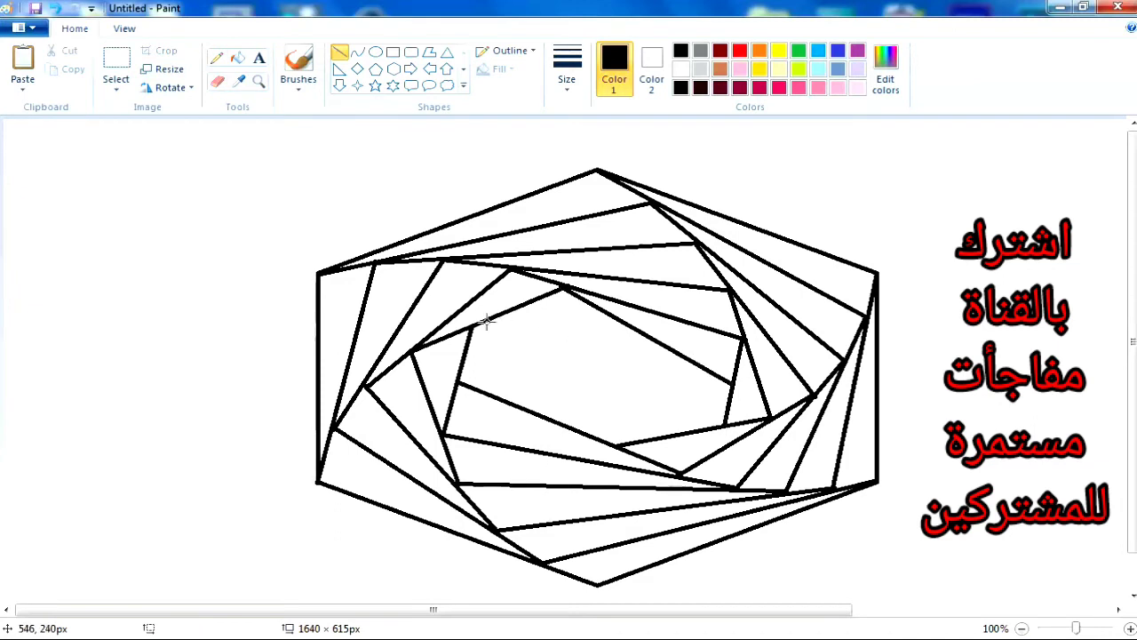
pyautogui.moveTo(471, 329); pyautogui.dragTo(604, 316)
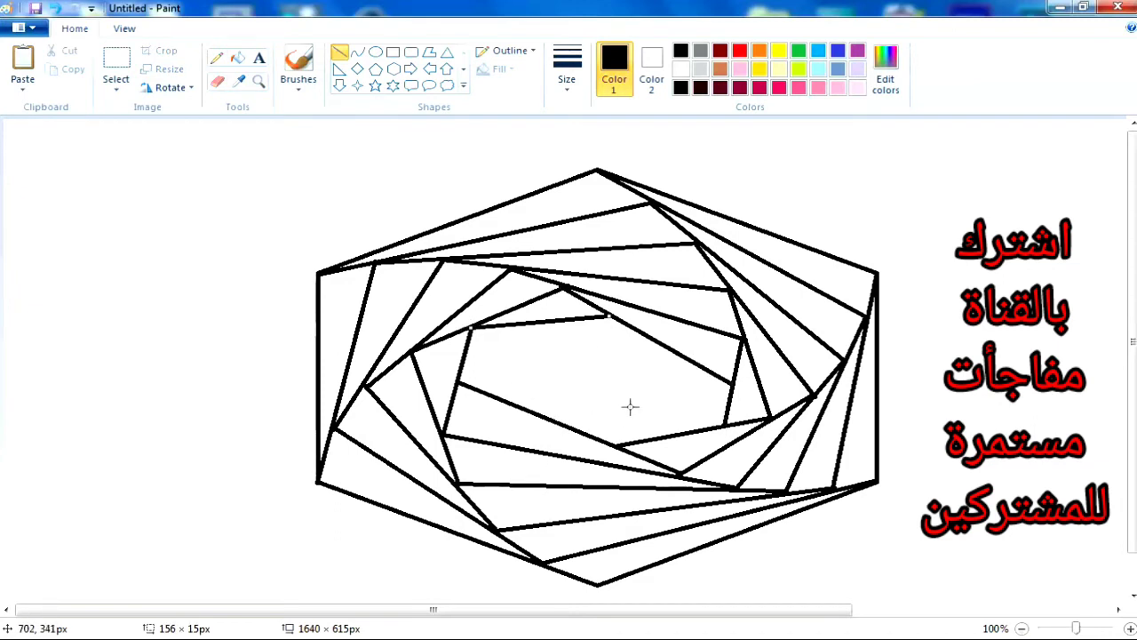
pyautogui.moveTo(462, 382); pyautogui.dragTo(539, 321)
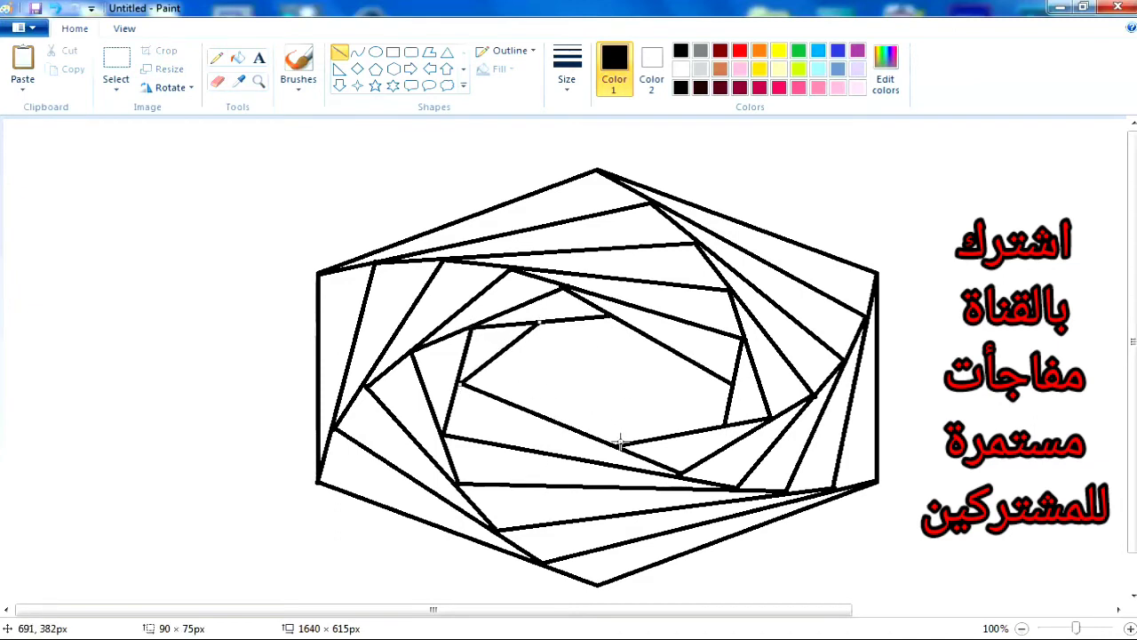
# - Draw a sixth twisted ring of six straight lines inside the fifth ring, undoing the one misplaced line
pyautogui.moveTo(613, 443); pyautogui.dragTo(494, 360)
pyautogui.moveTo(726, 423); pyautogui.dragTo(573, 412)
pyautogui.moveTo(734, 383); pyautogui.dragTo(664, 417)
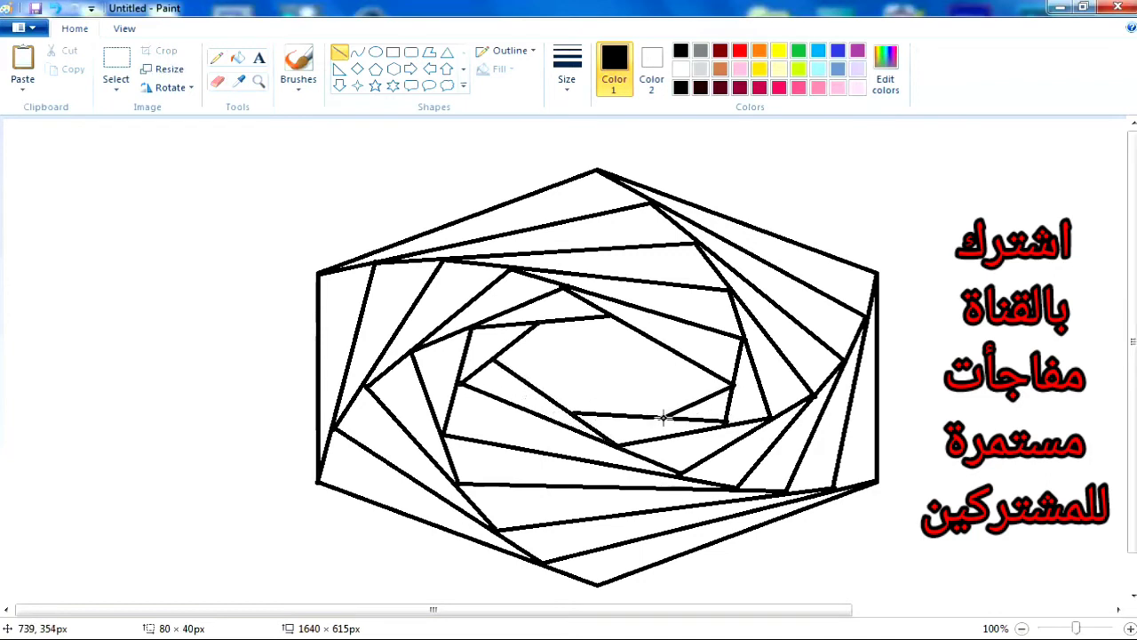
pyautogui.moveTo(608, 315); pyautogui.dragTo(692, 400)
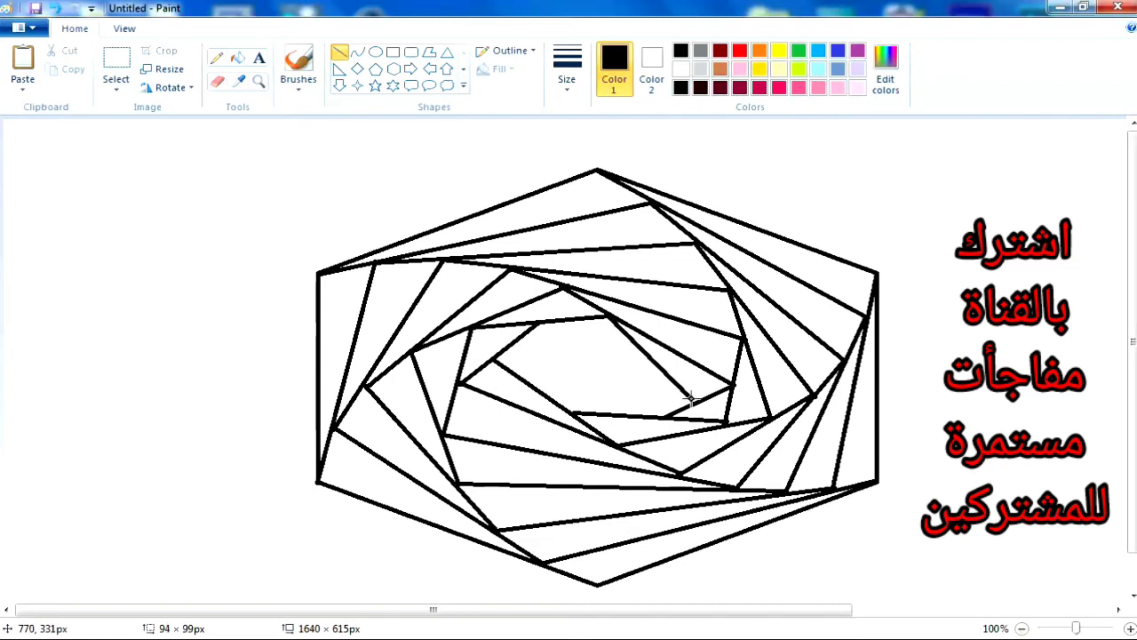
pyautogui.moveTo(495, 358); pyautogui.dragTo(611, 330)
pyautogui.hotkey('ctrl', 'z')
pyautogui.moveTo(537, 325); pyautogui.dragTo(650, 358)
pyautogui.moveTo(490, 362); pyautogui.dragTo(579, 343)
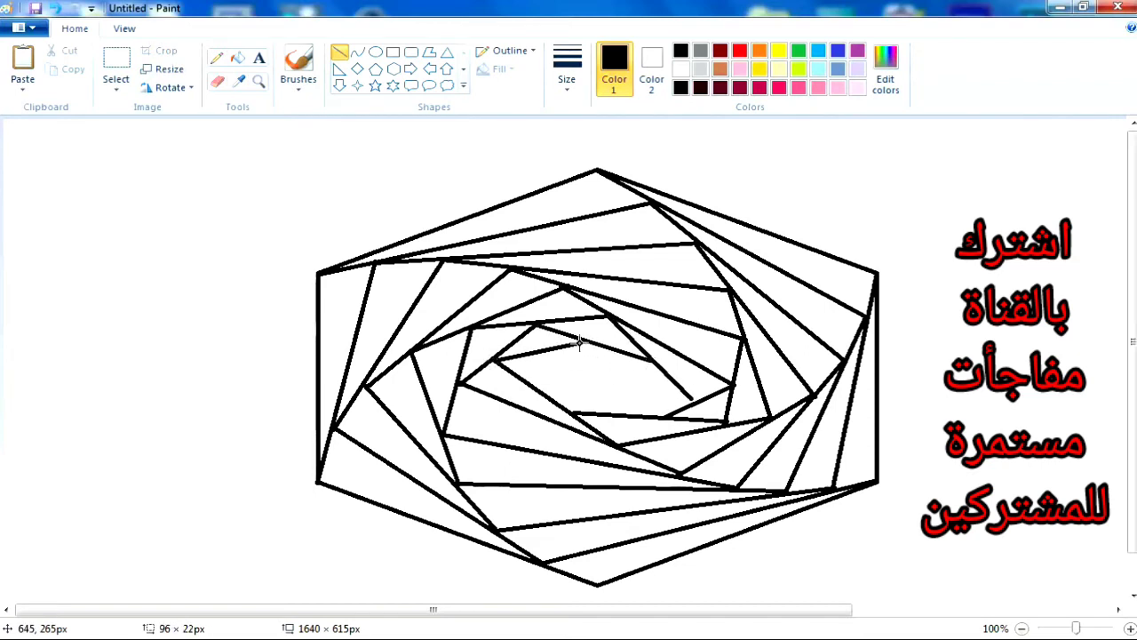
# - Draw a seventh small twisted ring of six straight lines inside the sixth ring
pyautogui.moveTo(576, 413)
pyautogui.mouseDown()
pyautogui.moveTo(533, 343)
pyautogui.moveTo(537, 354)
pyautogui.mouseUp()
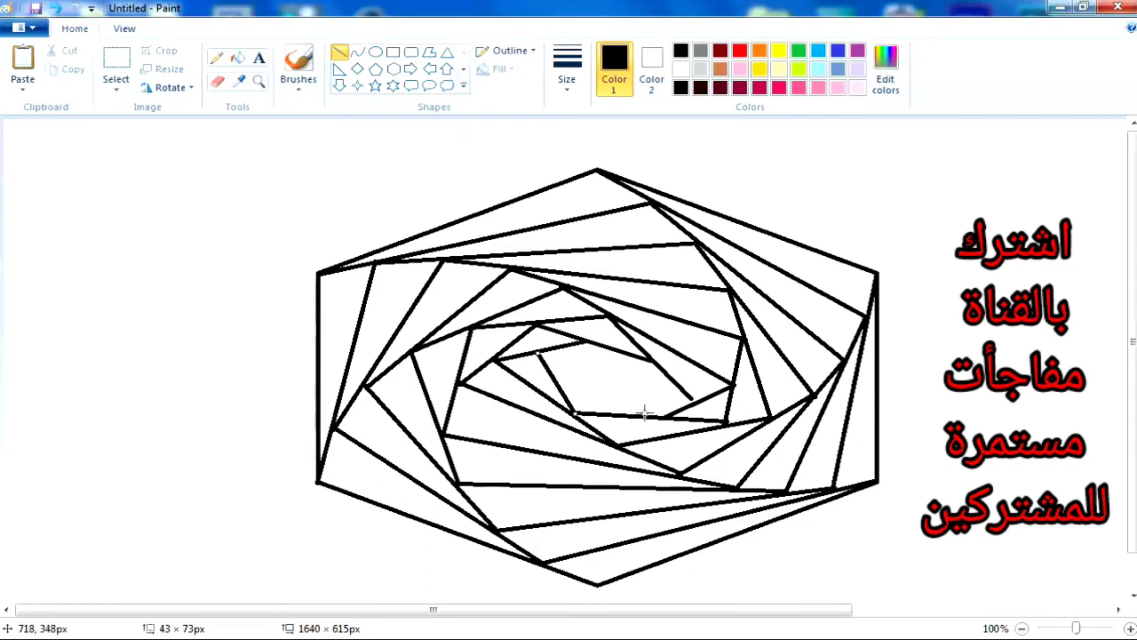
pyautogui.moveTo(667, 415); pyautogui.dragTo(558, 384)
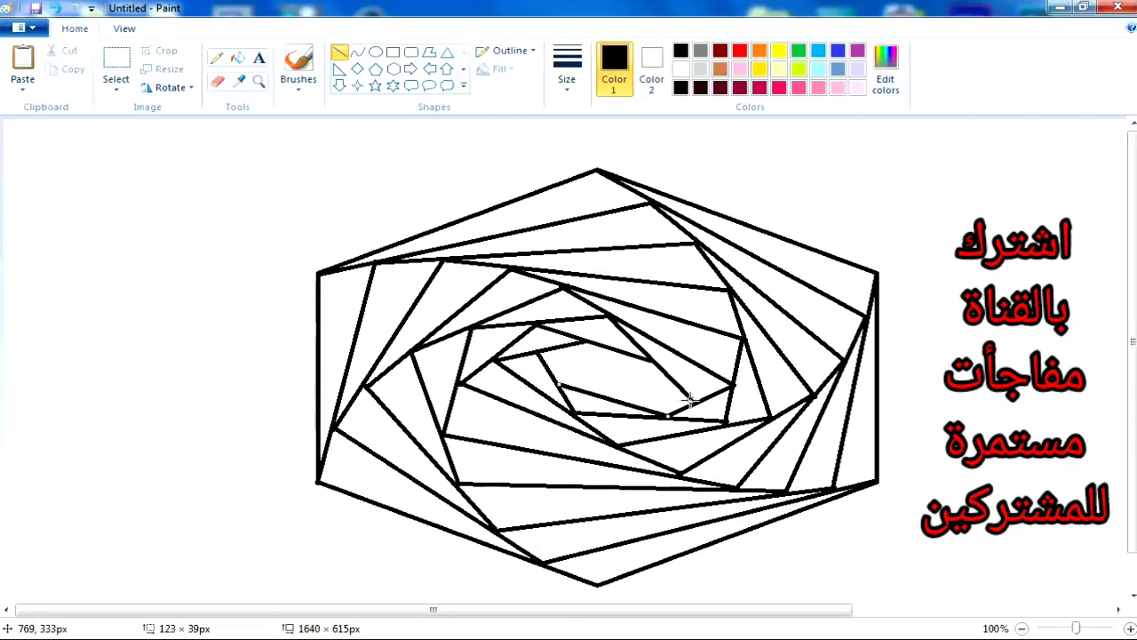
pyautogui.moveTo(689, 401)
pyautogui.mouseDown()
pyautogui.moveTo(699, 404)
pyautogui.moveTo(602, 395)
pyautogui.mouseUp()
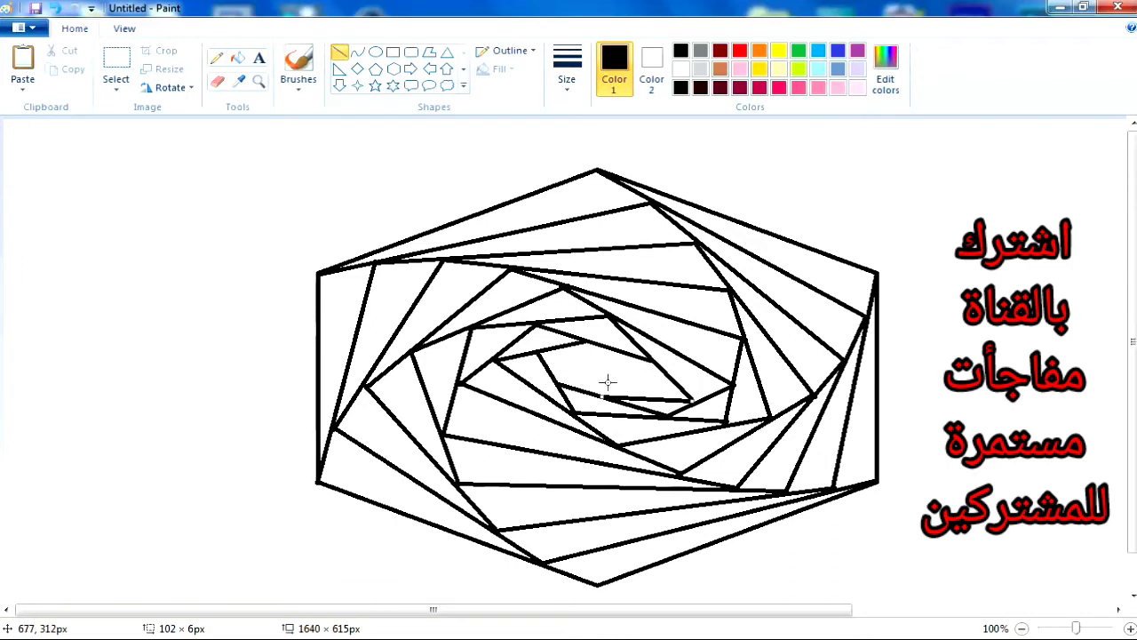
pyautogui.moveTo(650, 361); pyautogui.dragTo(653, 397)
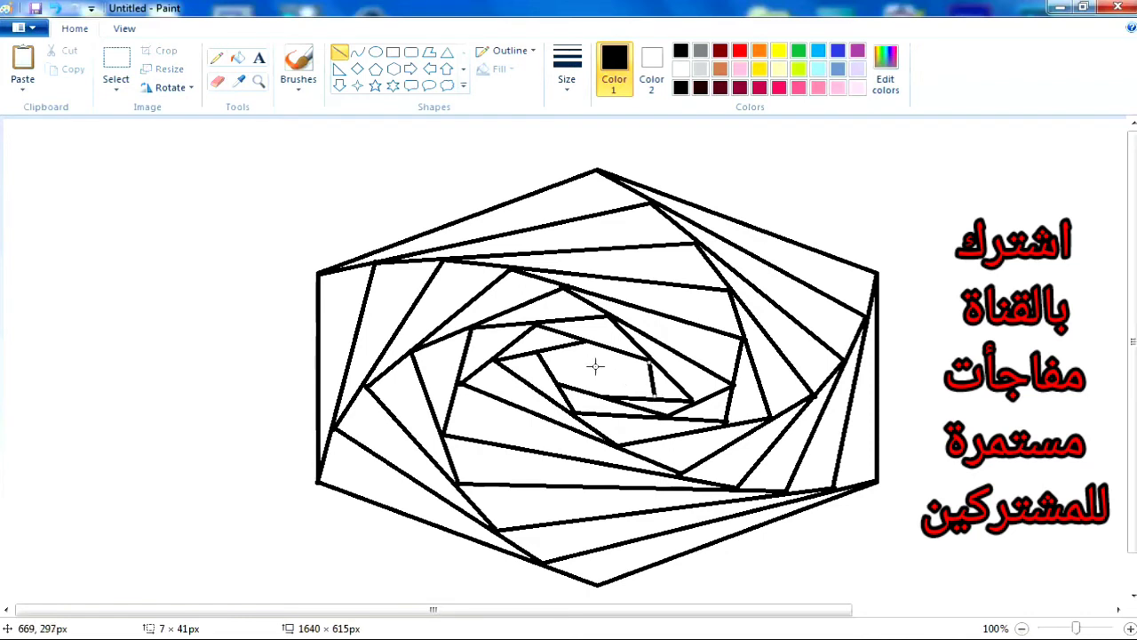
pyautogui.moveTo(582, 347); pyautogui.dragTo(649, 380)
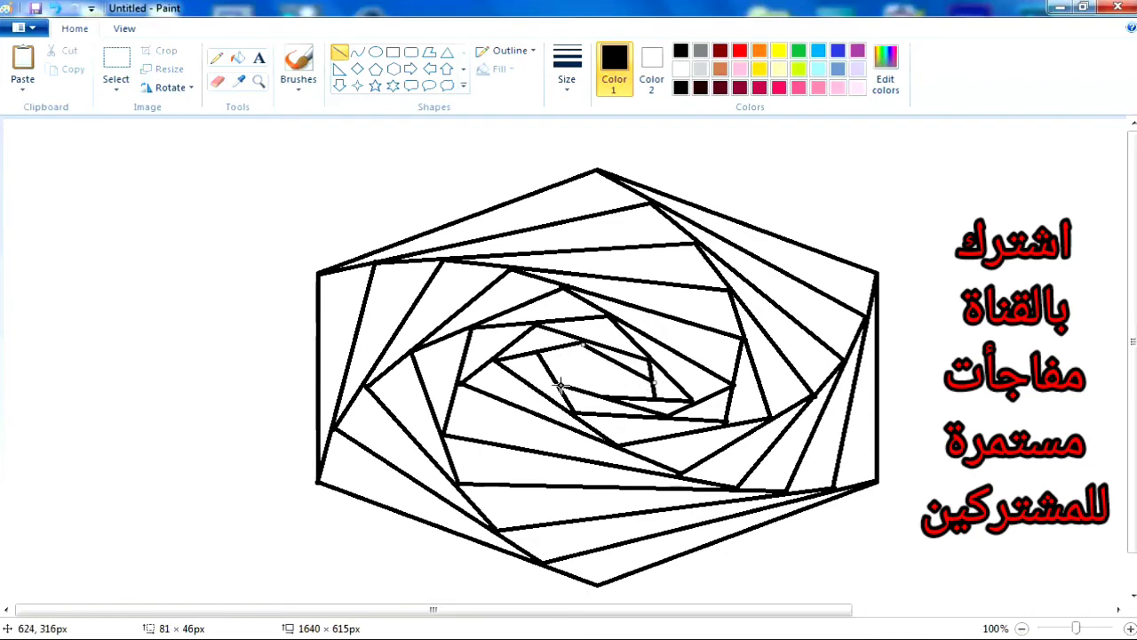
pyautogui.moveTo(561, 384); pyautogui.dragTo(628, 367)
# - Draw the last short lines at the spiral's centre and switch to the Fill tool
pyautogui.moveTo(560, 385); pyautogui.dragTo(582, 360)
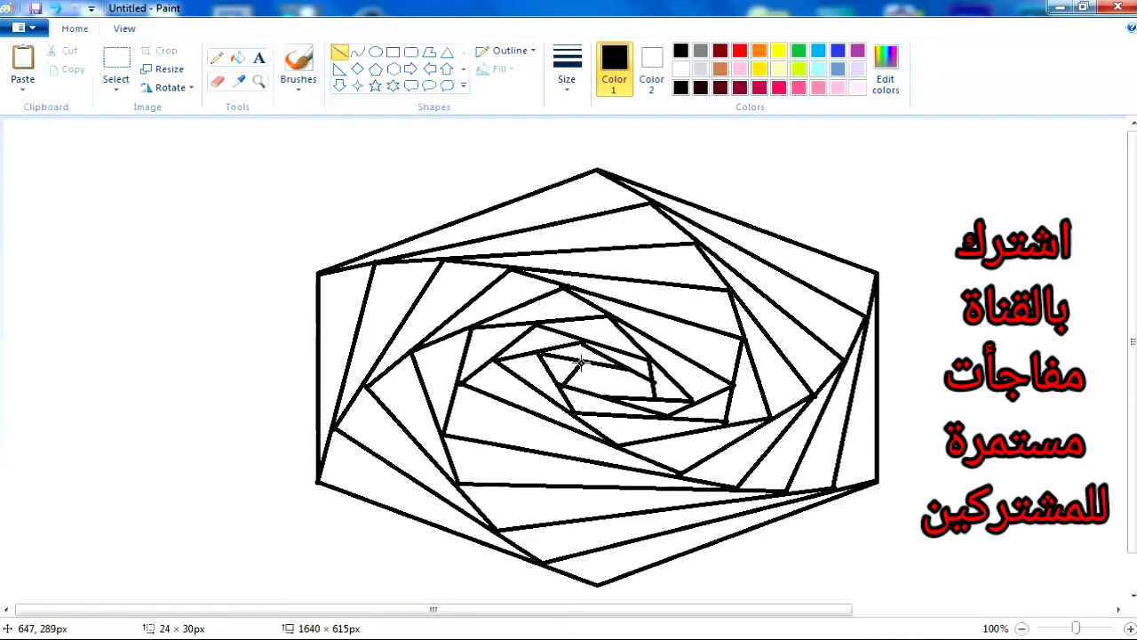
pyautogui.moveTo(607, 397); pyautogui.dragTo(574, 372)
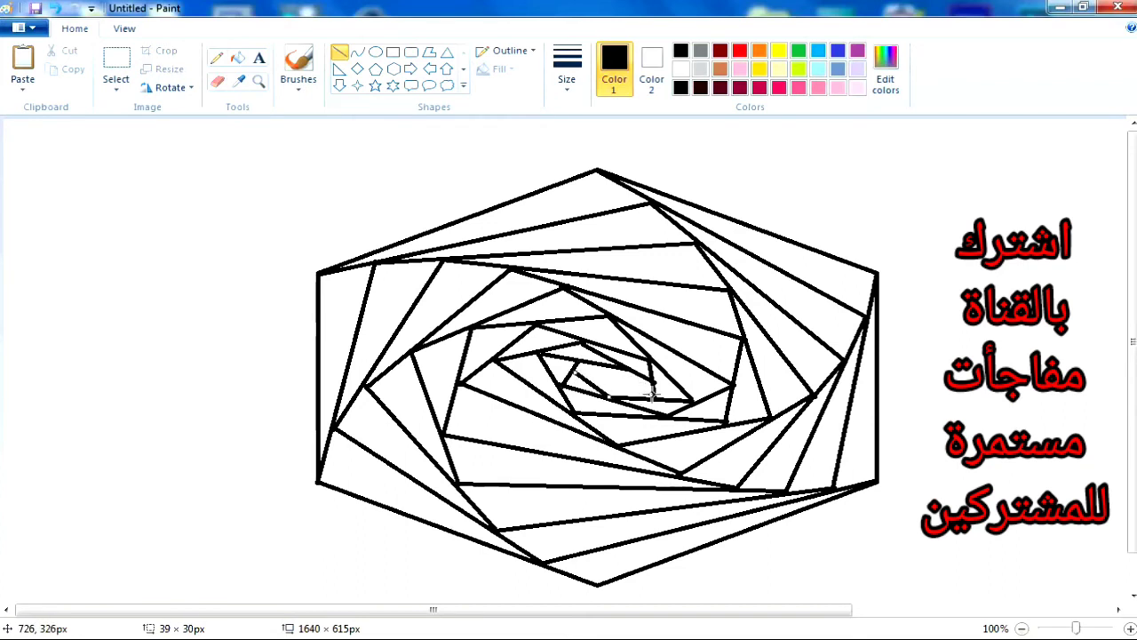
pyautogui.moveTo(652, 395)
pyautogui.mouseDown()
pyautogui.moveTo(579, 381)
pyautogui.moveTo(654, 398)
pyautogui.moveTo(593, 380)
pyautogui.mouseUp()
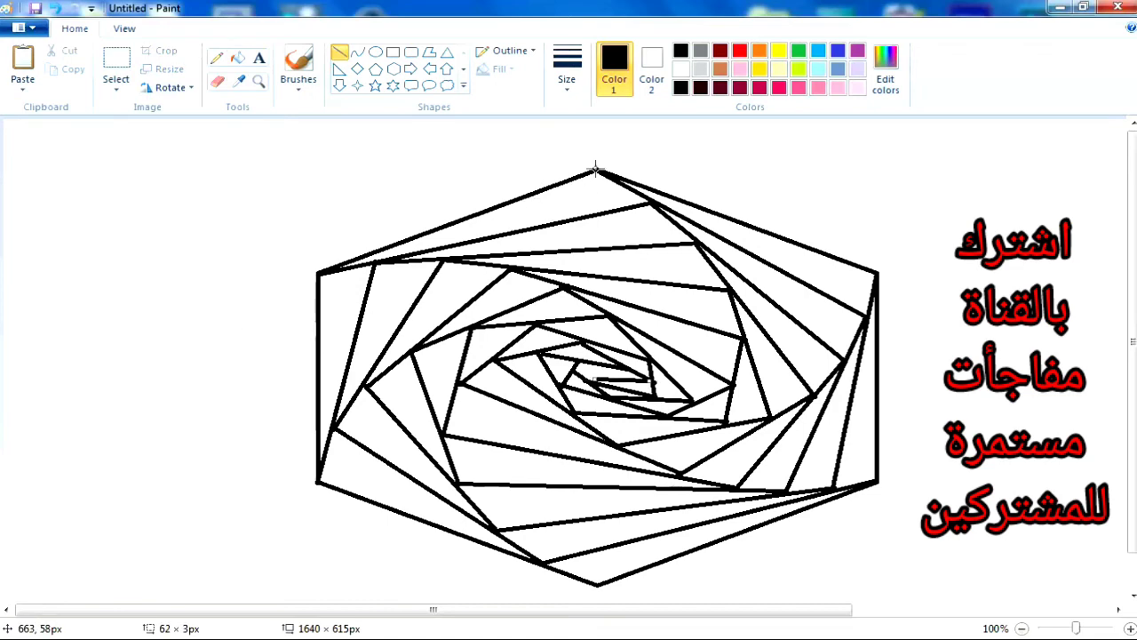
pyautogui.click(238, 64)
pyautogui.click(877, 88)
pyautogui.click(667, 247)
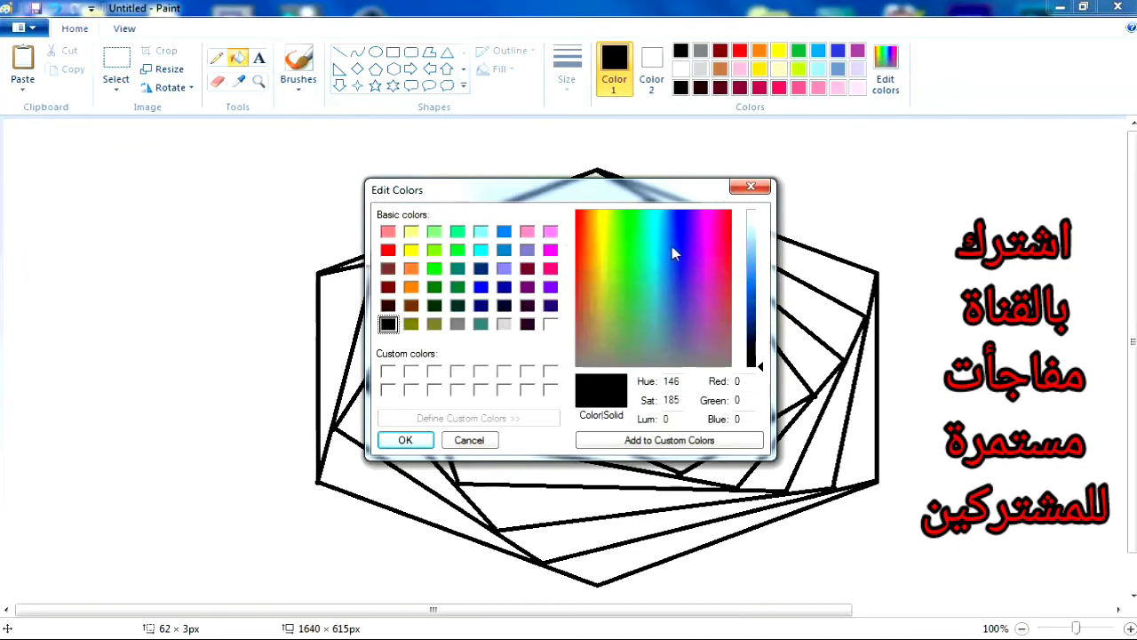
pyautogui.moveTo(762, 368); pyautogui.dragTo(759, 353)
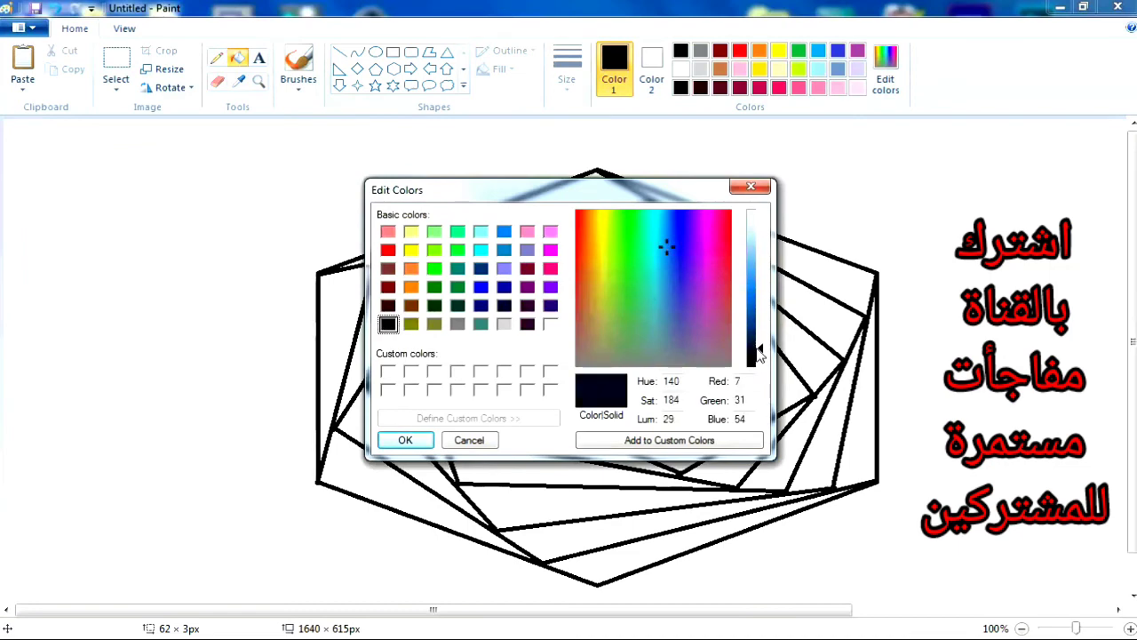
pyautogui.click(468, 442)
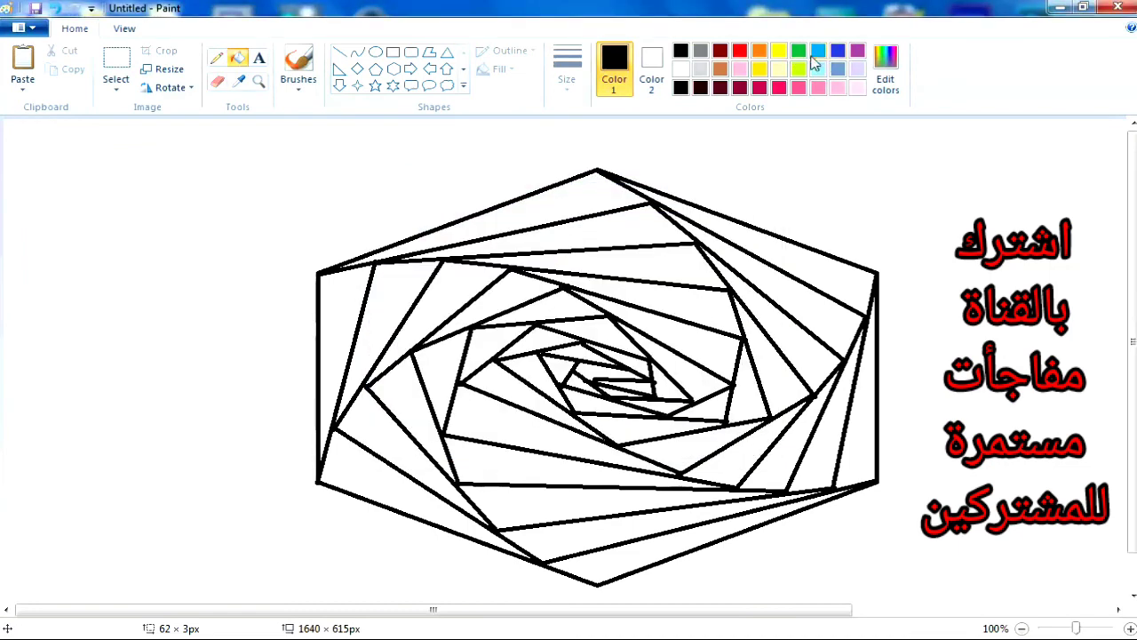
# - Fill the six segments of the hexagon's outermost band with purple
pyautogui.click(858, 52)
pyautogui.click(598, 202)
pyautogui.click(808, 281)
pyautogui.click(859, 427)
pyautogui.click(688, 538)
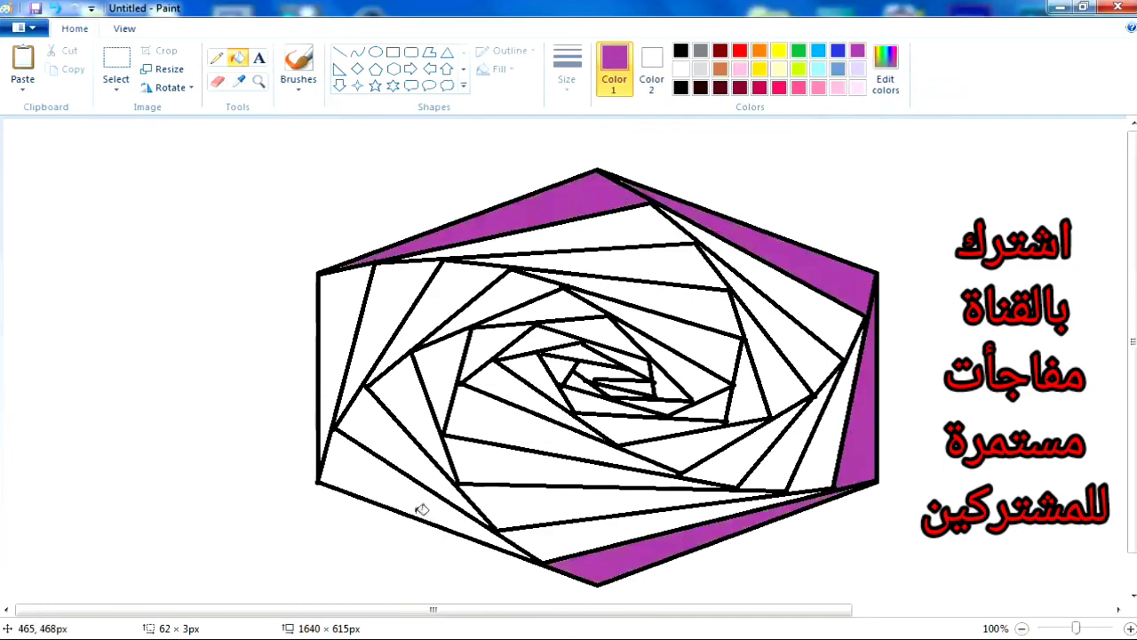
pyautogui.click(418, 506)
pyautogui.click(325, 352)
# - Fill the six segments of the second band with dark blue
pyautogui.click(840, 51)
pyautogui.click(576, 218)
pyautogui.click(779, 305)
pyautogui.click(826, 455)
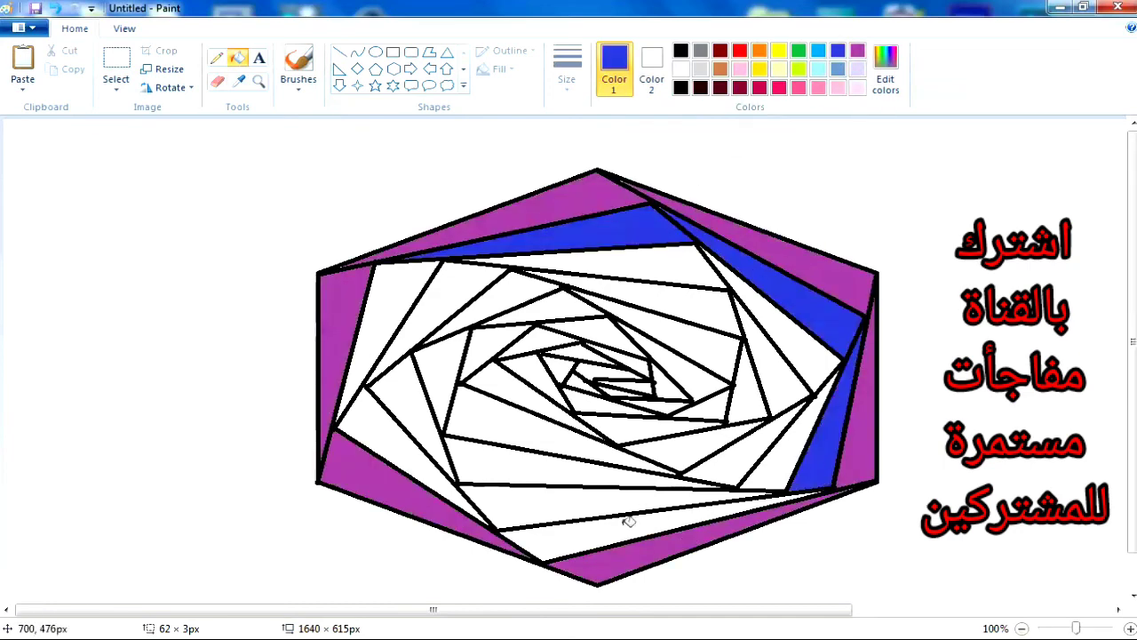
pyautogui.click(627, 522)
pyautogui.click(465, 477)
pyautogui.click(362, 337)
# - Fill the six segments of the third band with green, undoing the accidental fill of the outlines
pyautogui.click(805, 52)
pyautogui.click(685, 258)
pyautogui.click(778, 350)
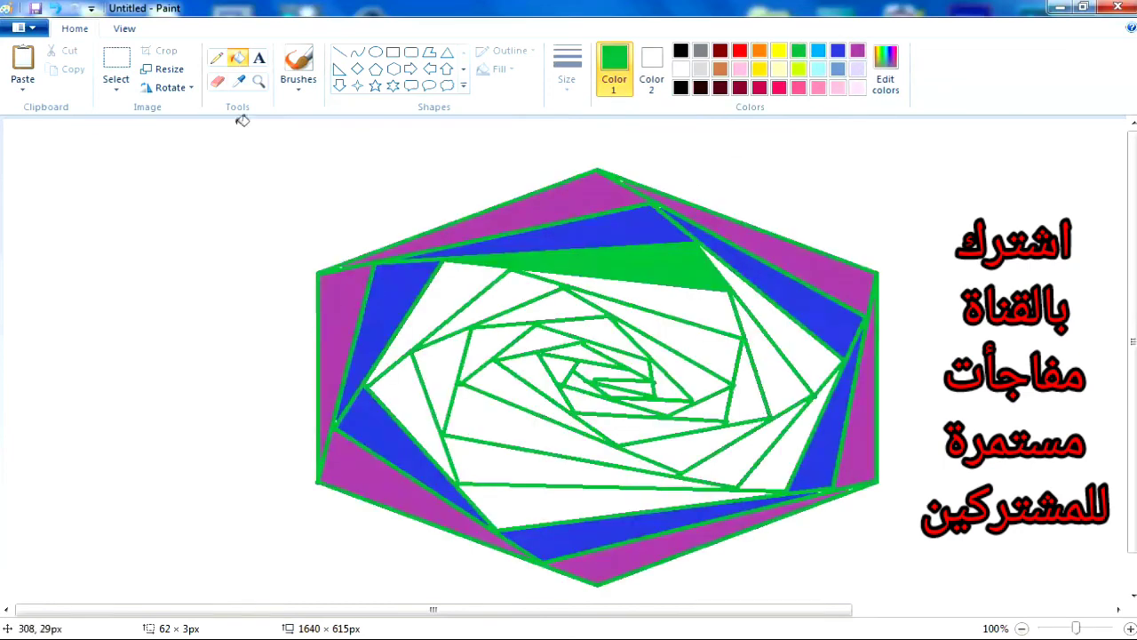
pyautogui.click(55, 8)
pyautogui.click(774, 325)
pyautogui.click(786, 480)
pyautogui.click(673, 497)
pyautogui.click(429, 418)
pyautogui.click(456, 306)
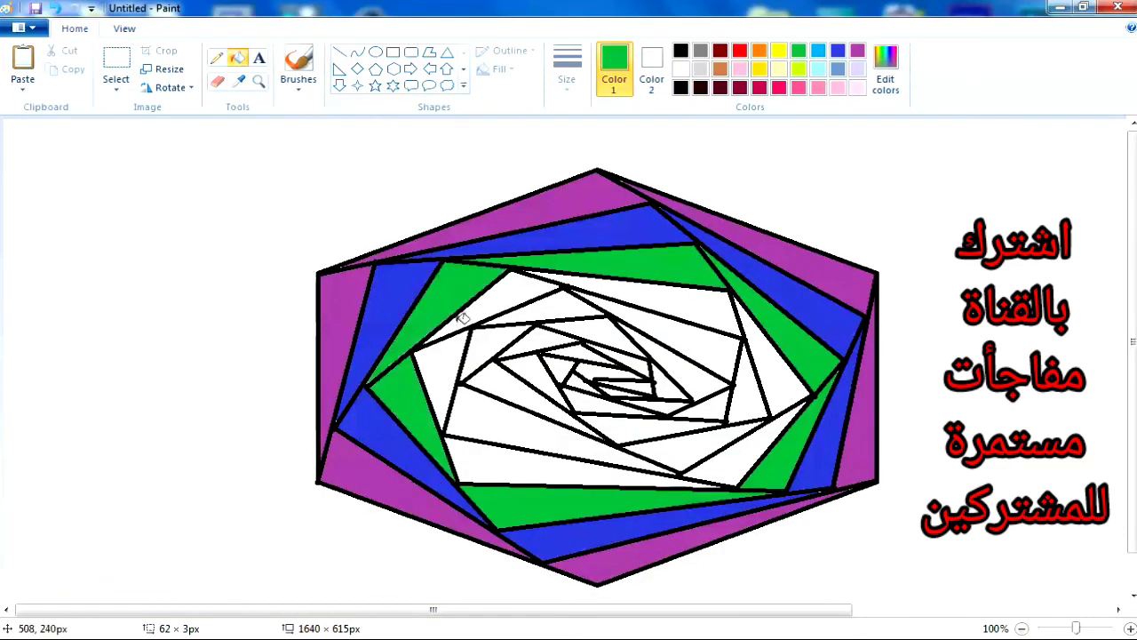
# - Fill the six segments of the fourth band with yellow
pyautogui.click(778, 51)
pyautogui.click(613, 269)
pyautogui.click(782, 409)
pyautogui.click(755, 443)
pyautogui.click(562, 464)
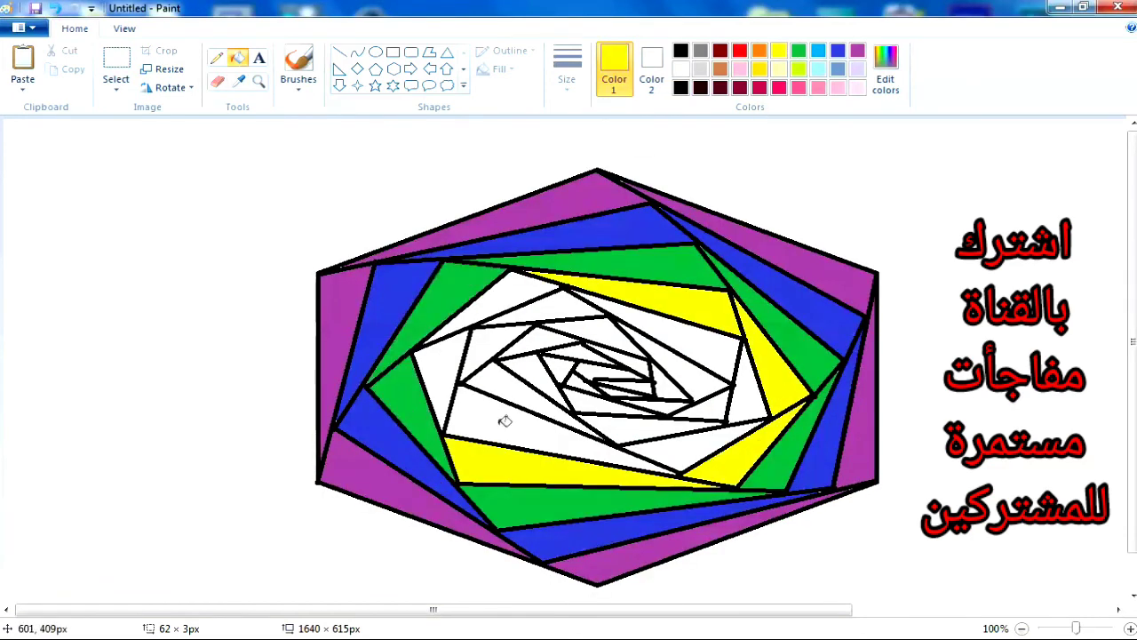
pyautogui.click(448, 361)
pyautogui.click(499, 298)
# - Fill the six segments of the fifth band with orange
pyautogui.click(760, 51)
pyautogui.click(684, 363)
pyautogui.click(751, 391)
pyautogui.click(702, 444)
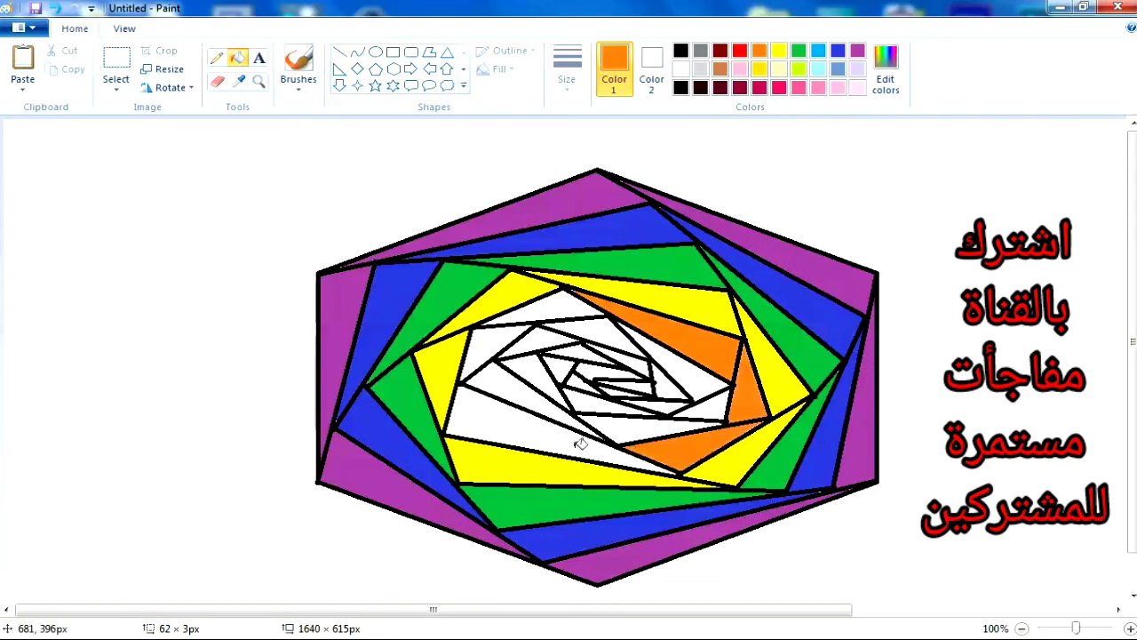
pyautogui.click(580, 444)
pyautogui.click(489, 352)
pyautogui.click(551, 316)
# - Fill the six segments of the sixth band with red
pyautogui.click(740, 51)
pyautogui.click(622, 325)
pyautogui.click(680, 367)
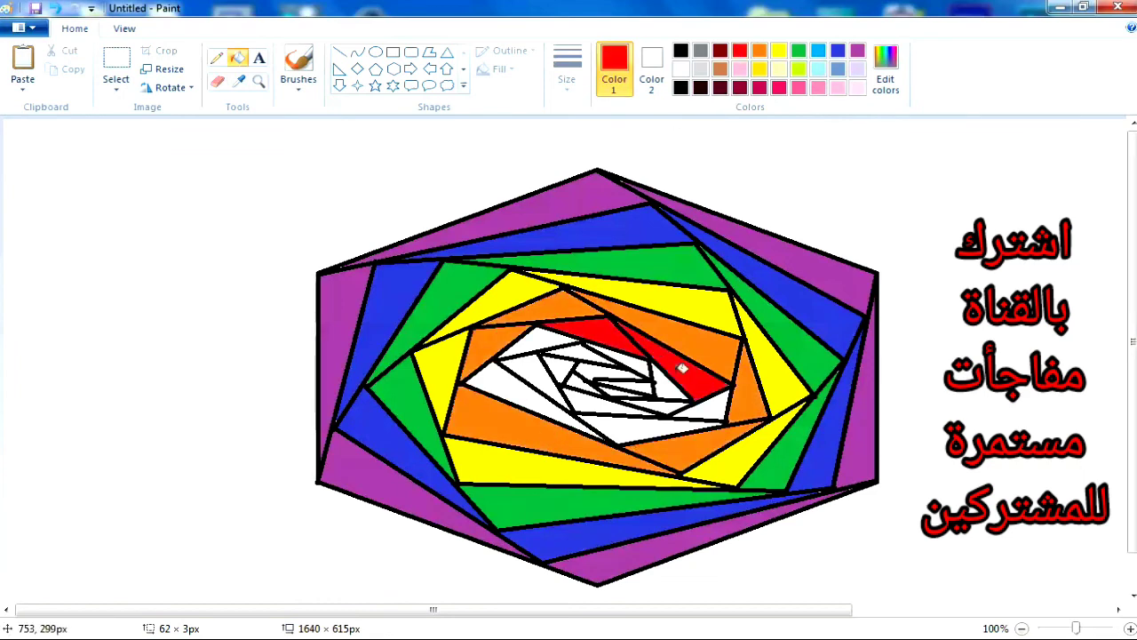
pyautogui.click(706, 407)
pyautogui.click(668, 428)
pyautogui.click(524, 397)
pyautogui.click(531, 346)
# - Fill the segments of the seventh band, just inside the red one, with dark red
pyautogui.click(721, 51)
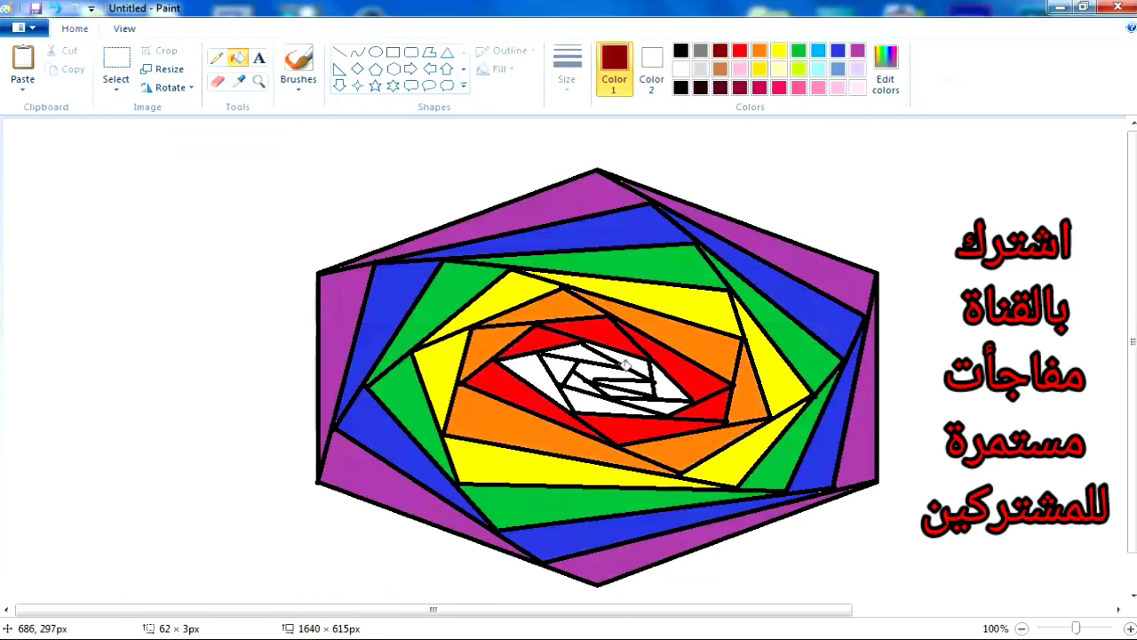
pyautogui.click(675, 384)
pyautogui.click(676, 405)
pyautogui.click(604, 402)
pyautogui.click(542, 375)
pyautogui.click(579, 359)
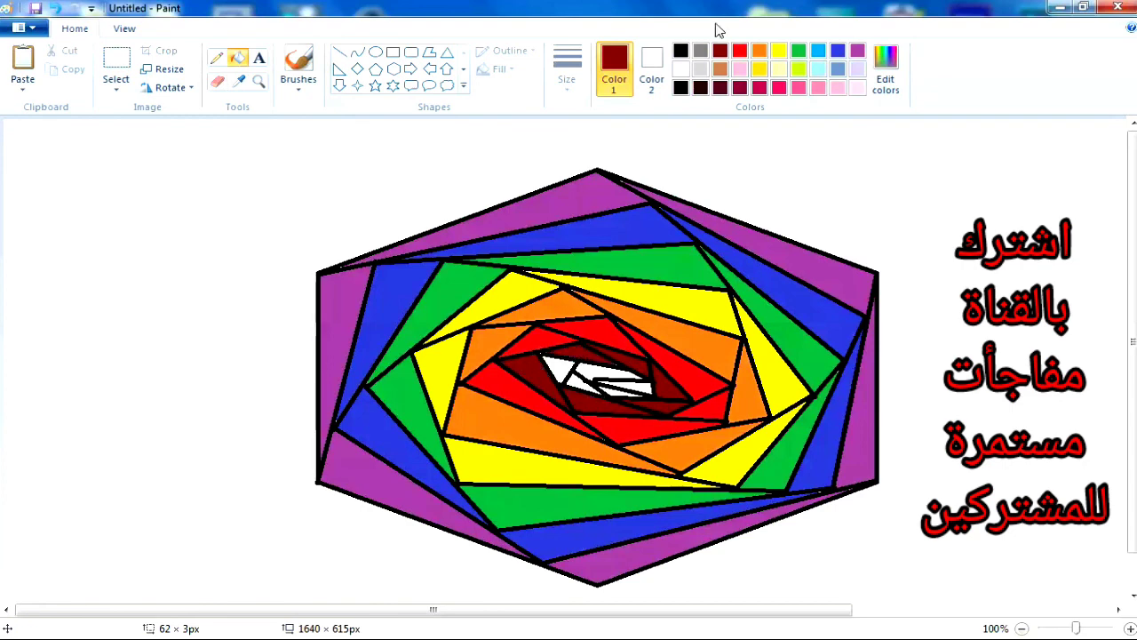
pyautogui.click(681, 52)
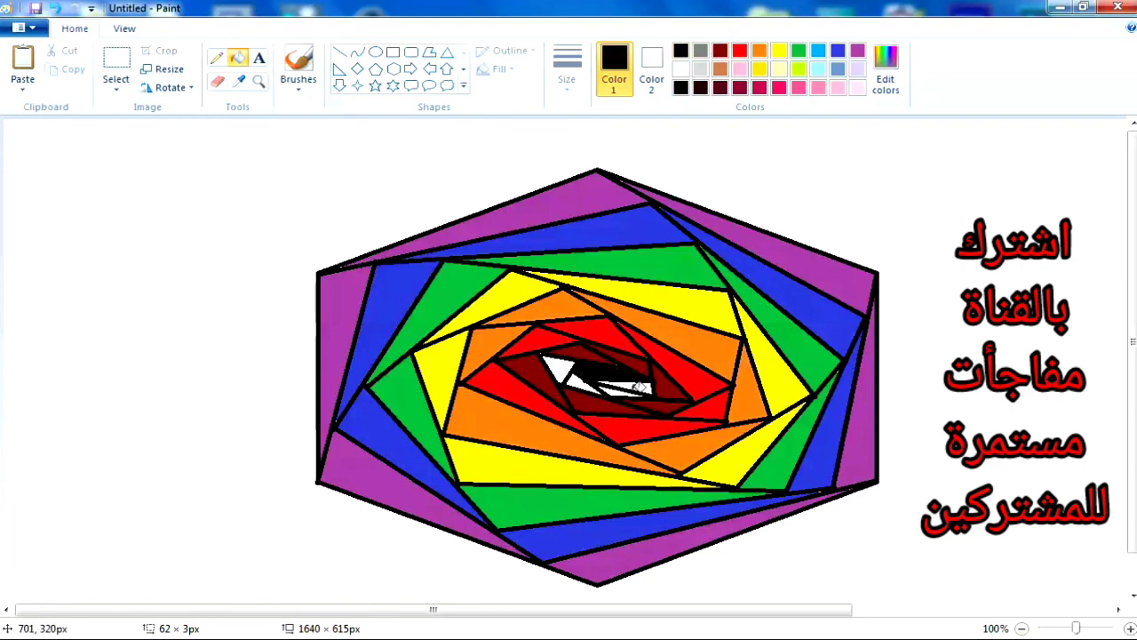
pyautogui.click(55, 8)
pyautogui.click(779, 51)
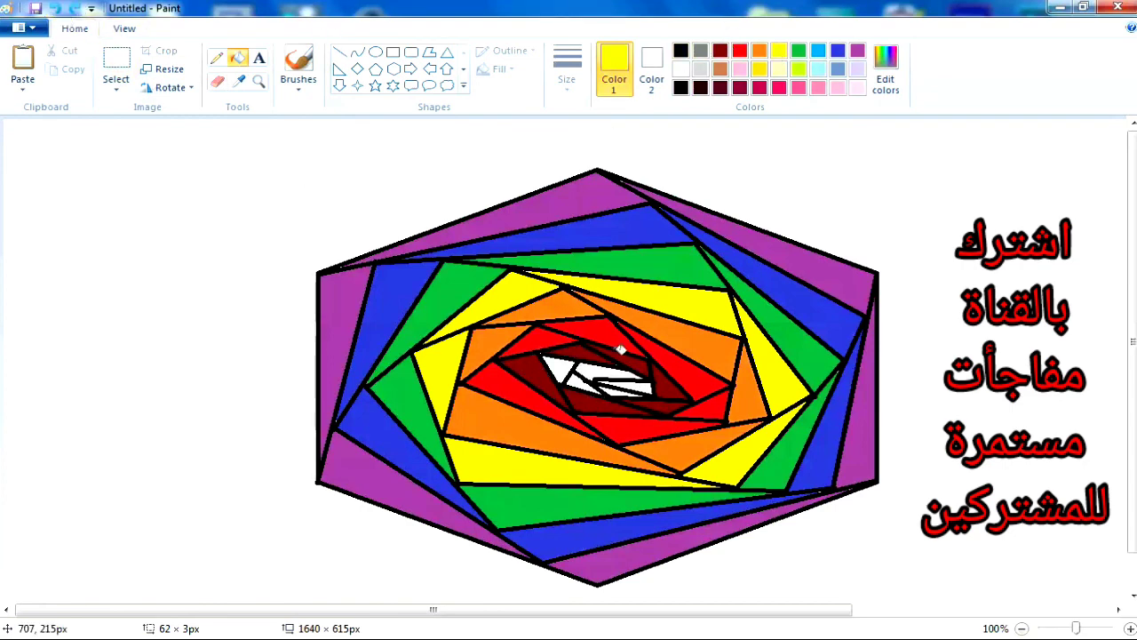
pyautogui.click(559, 366)
pyautogui.click(617, 375)
pyautogui.click(591, 384)
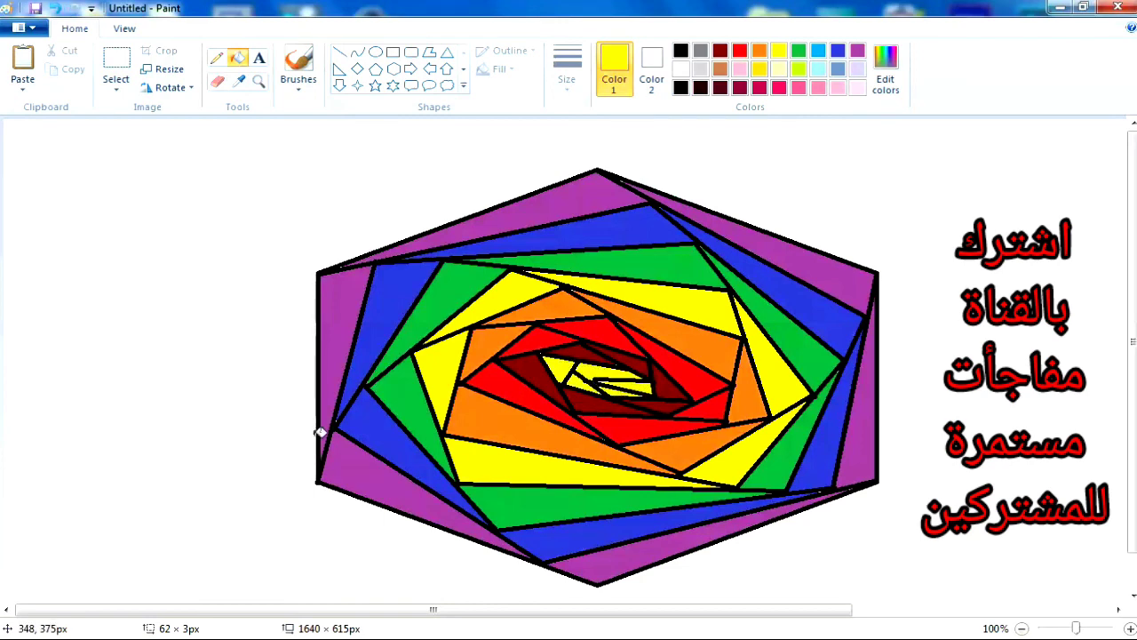
pyautogui.click(55, 8)
pyautogui.click(55, 8)
pyautogui.click(55, 8)
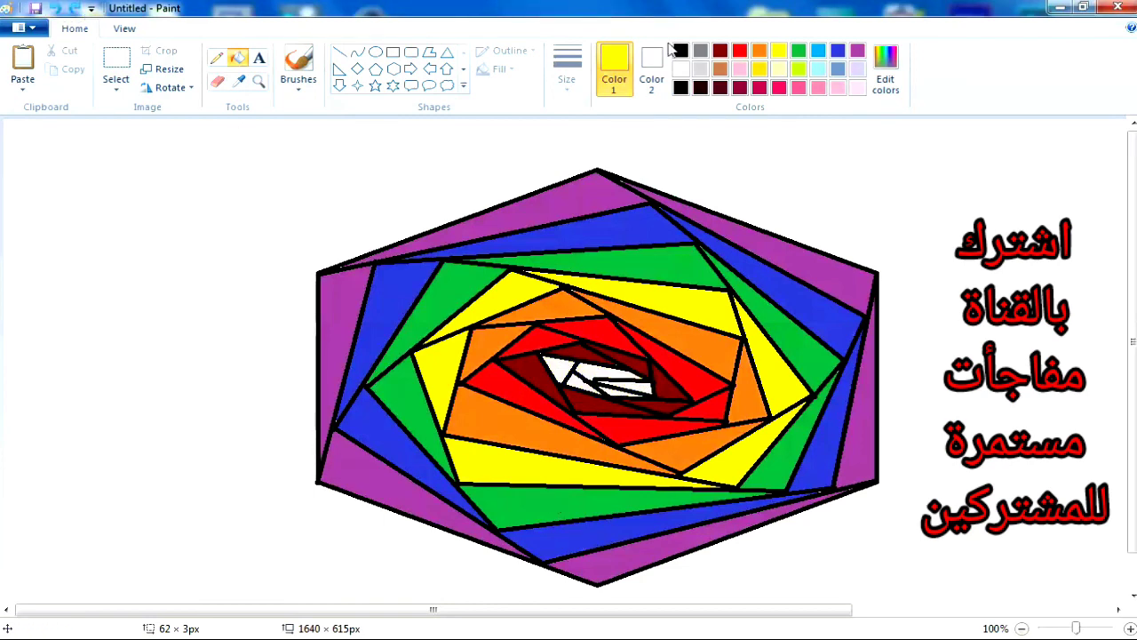
# - Fill the small white segments at the spiral's centre with dark red
pyautogui.click(720, 50)
pyautogui.click(567, 367)
pyautogui.click(608, 369)
pyautogui.click(647, 387)
pyautogui.click(618, 391)
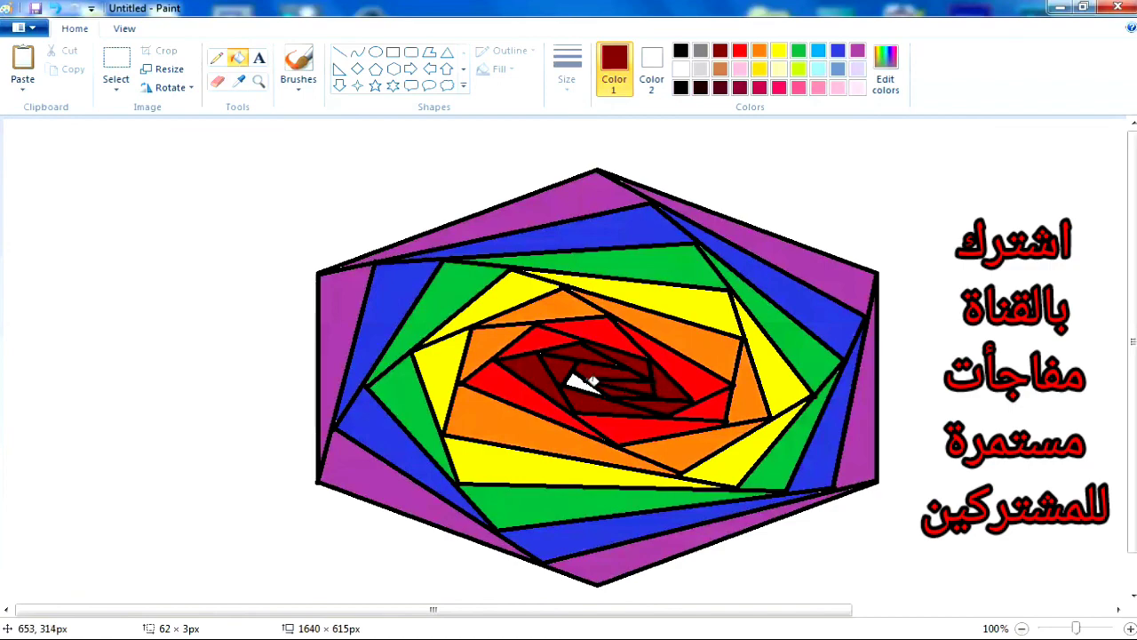